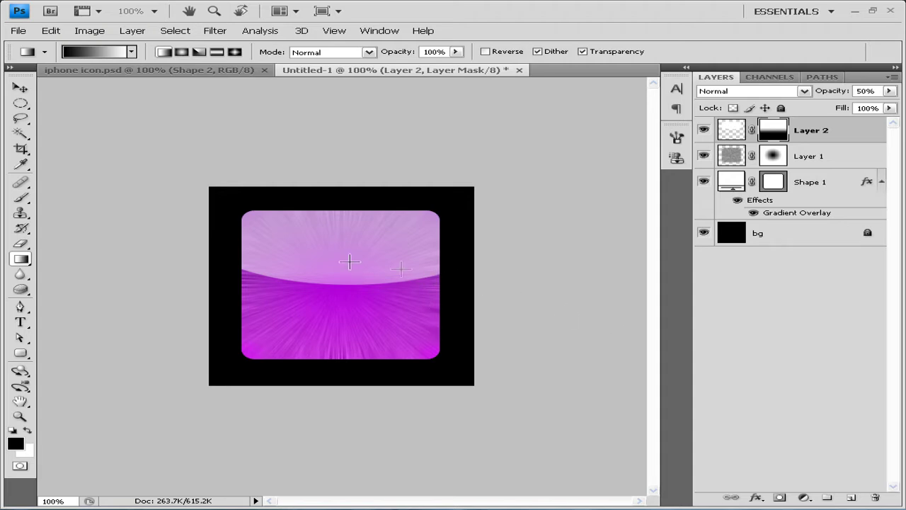
- Add a new layer above Layer 2 and select the Shape 1 area minus the Layer 2 gloss area
click(732, 160)
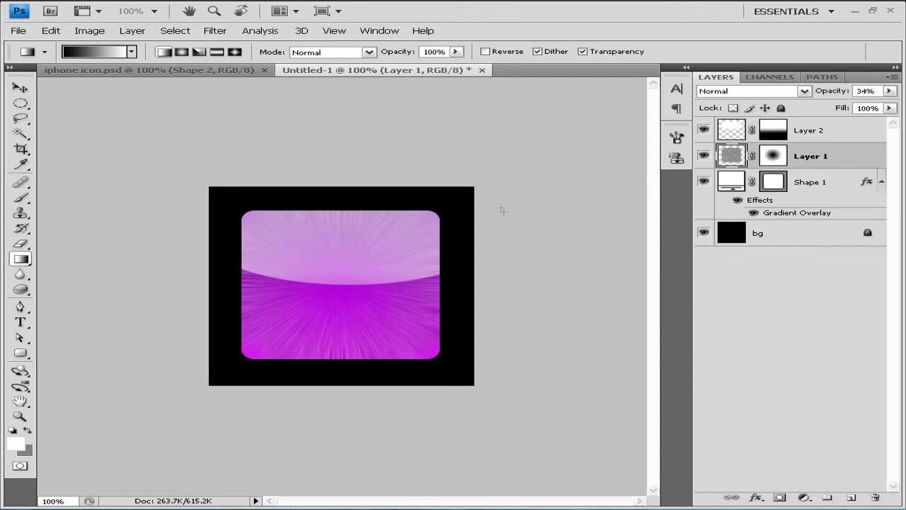
click(732, 131)
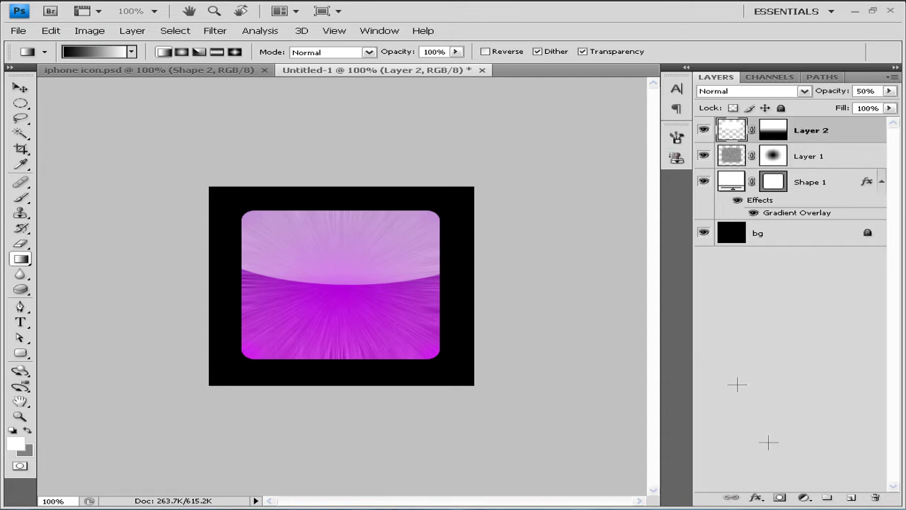
click(850, 498)
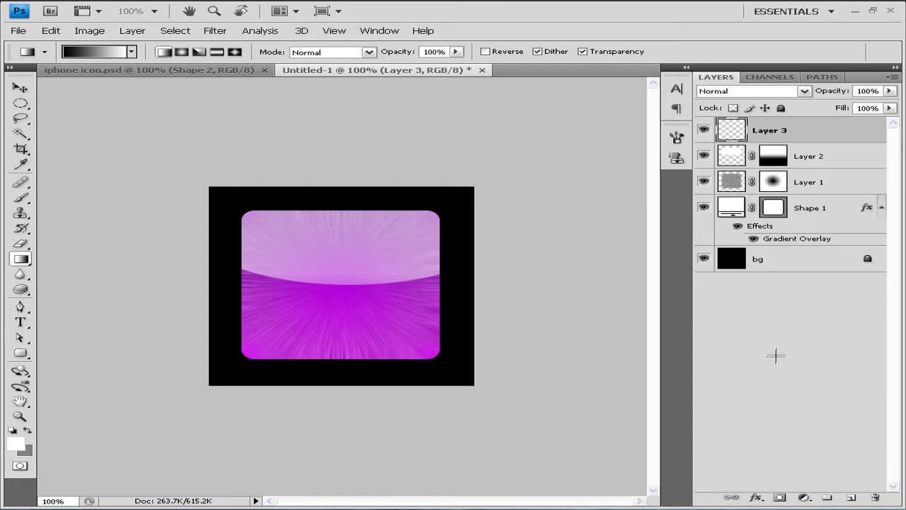
ctrl+click(774, 211)
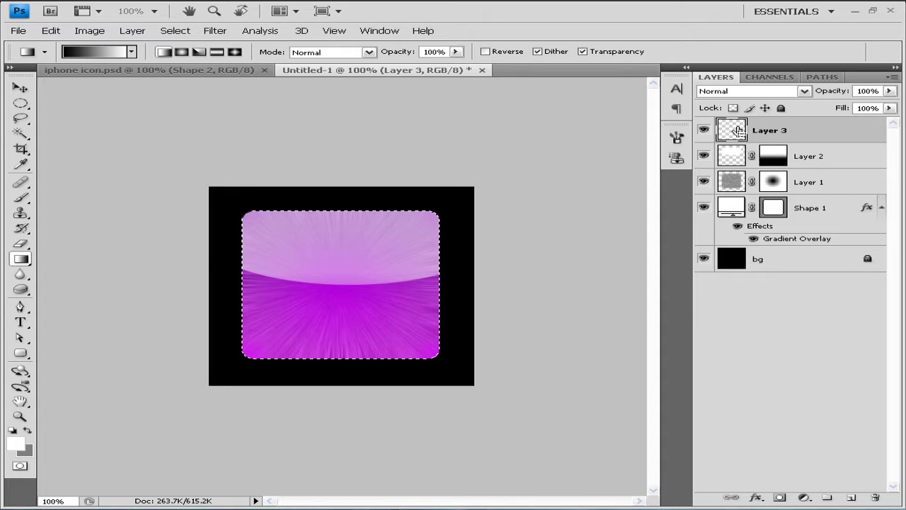
ctrl+alt+click(737, 159)
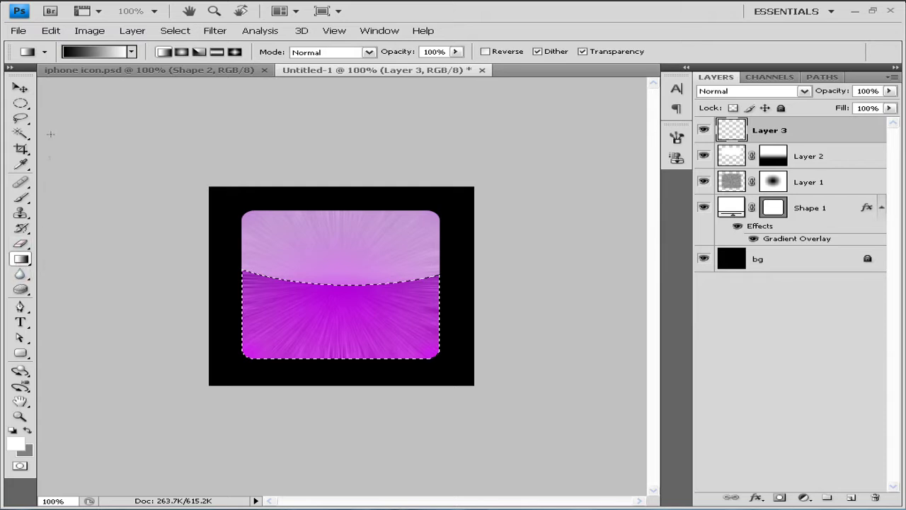
- Set up a Foreground to Transparent gradient with its starting color stop changed to black (000000)
click(92, 52)
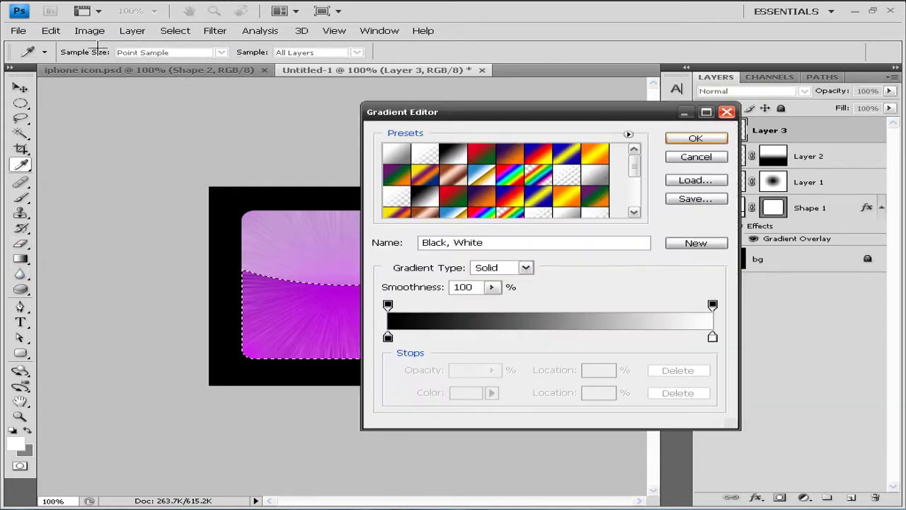
click(428, 156)
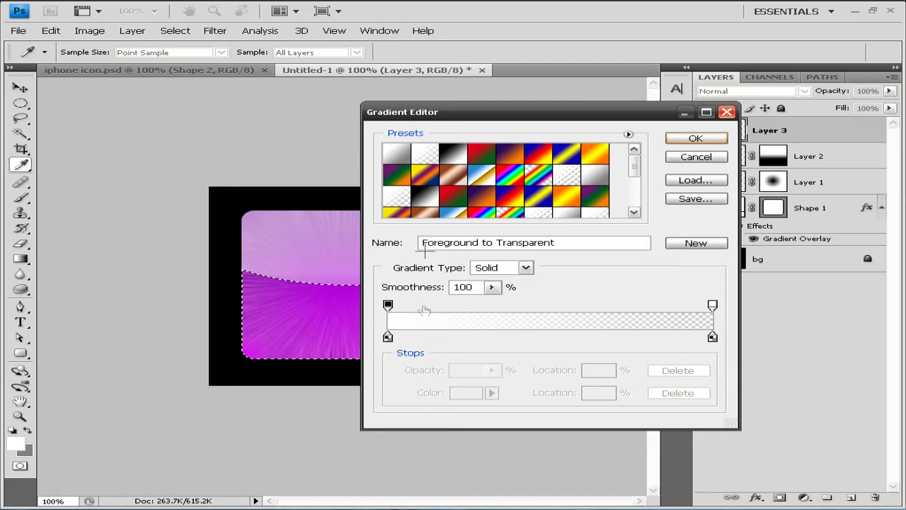
double_click(388, 337)
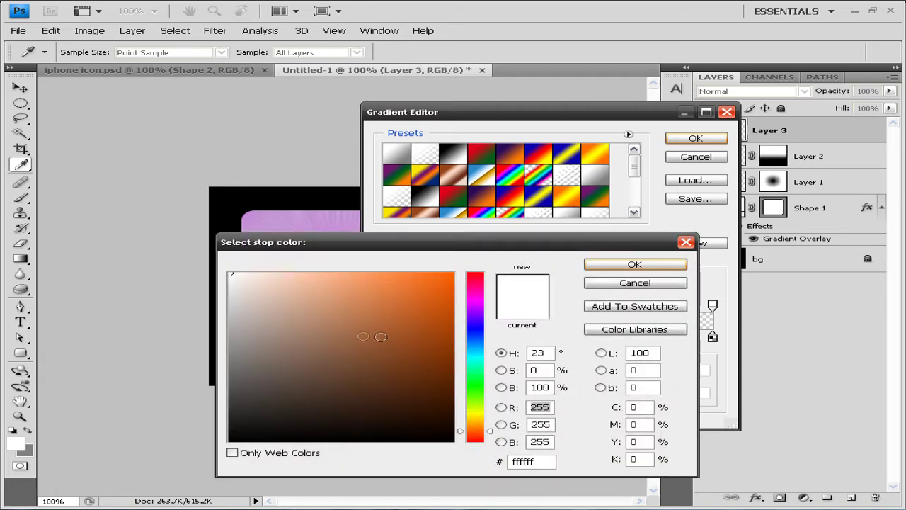
click(229, 441)
click(635, 264)
double_click(712, 337)
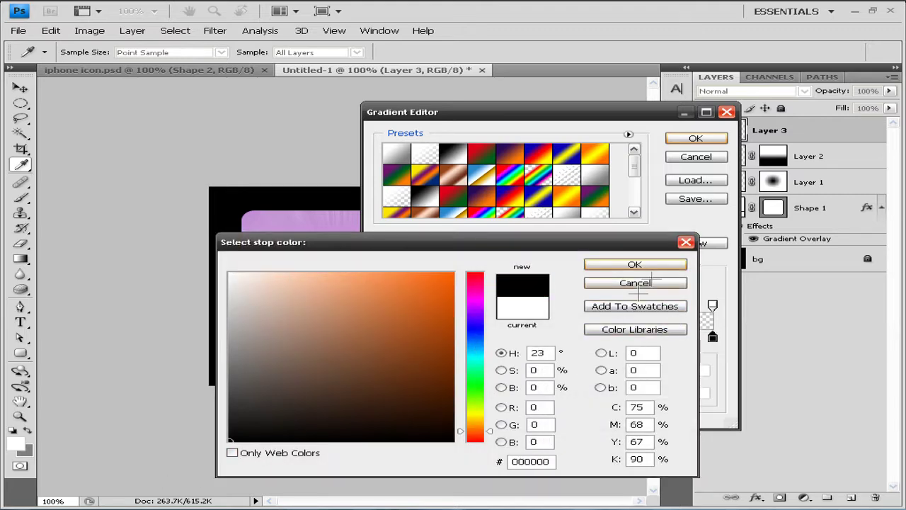
click(649, 265)
click(696, 138)
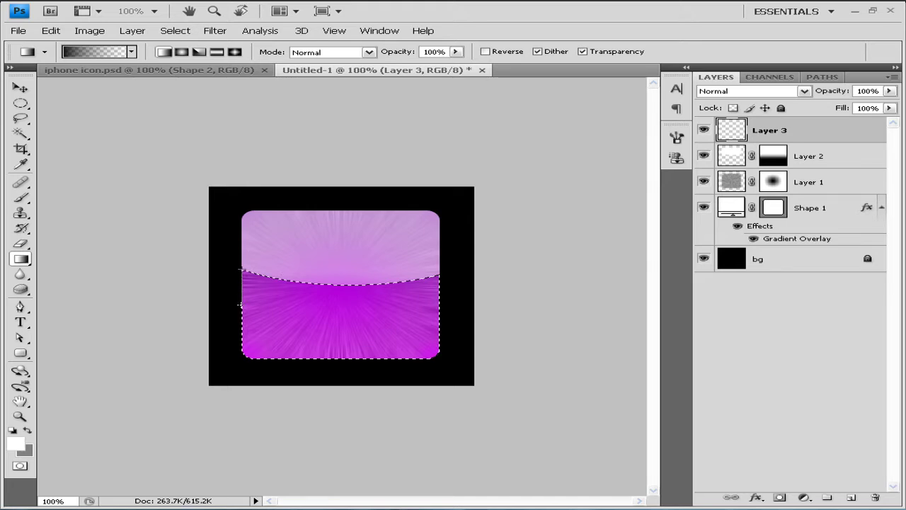
- Fill the selection on Layer 3 with the black-to-transparent gradient, fading downward from the gloss's curved edge
drag(239, 308, 240, 314)
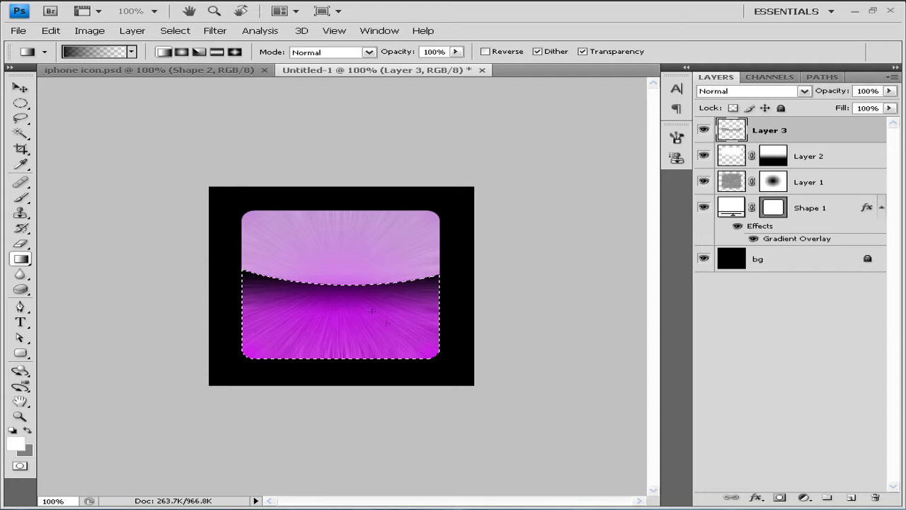
key(ctrl+z)
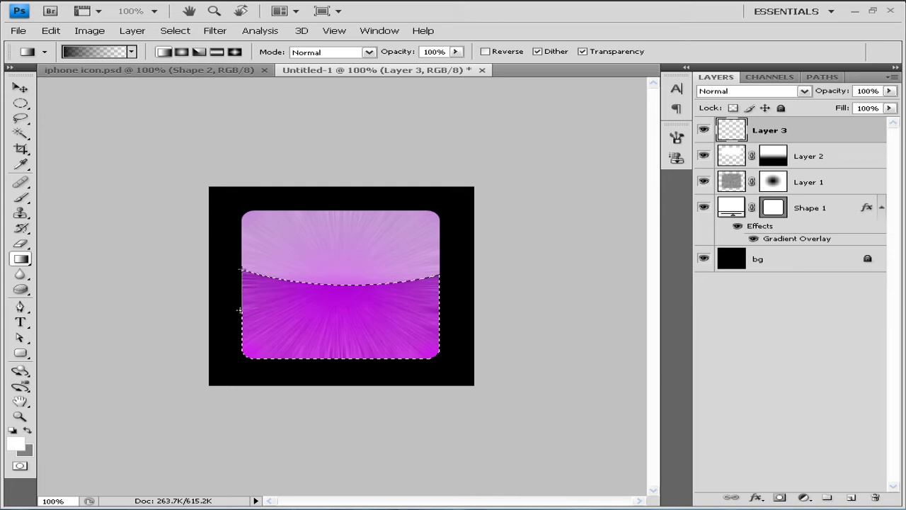
key(ctrl+z)
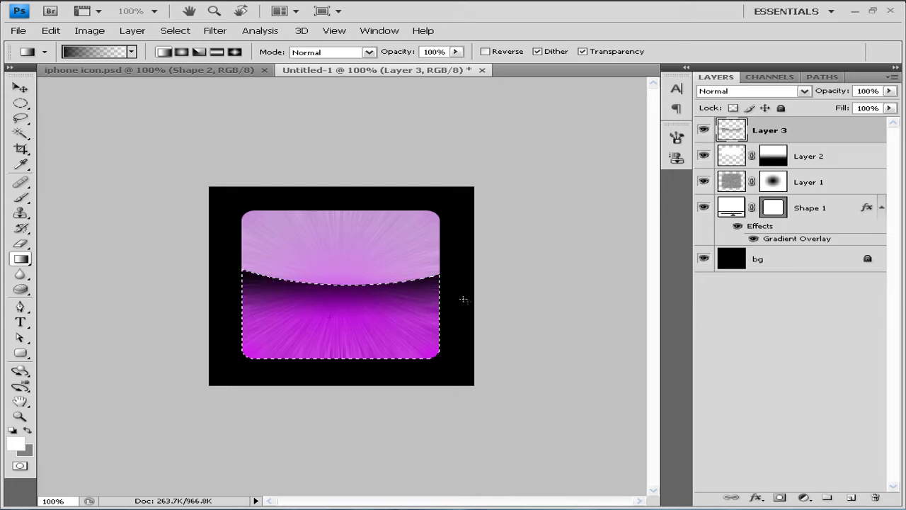
- Lower Layer 3's opacity to about 51% and deselect the lower icon area
click(890, 91)
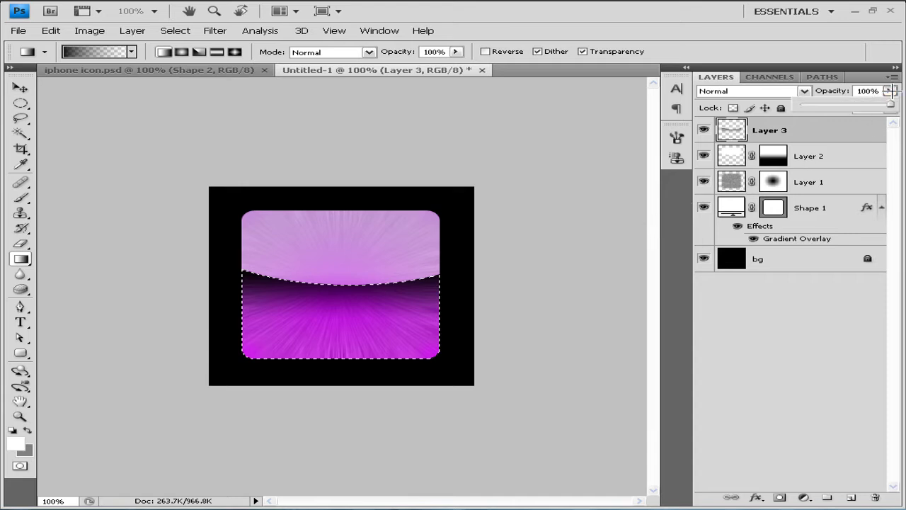
drag(891, 105, 840, 104)
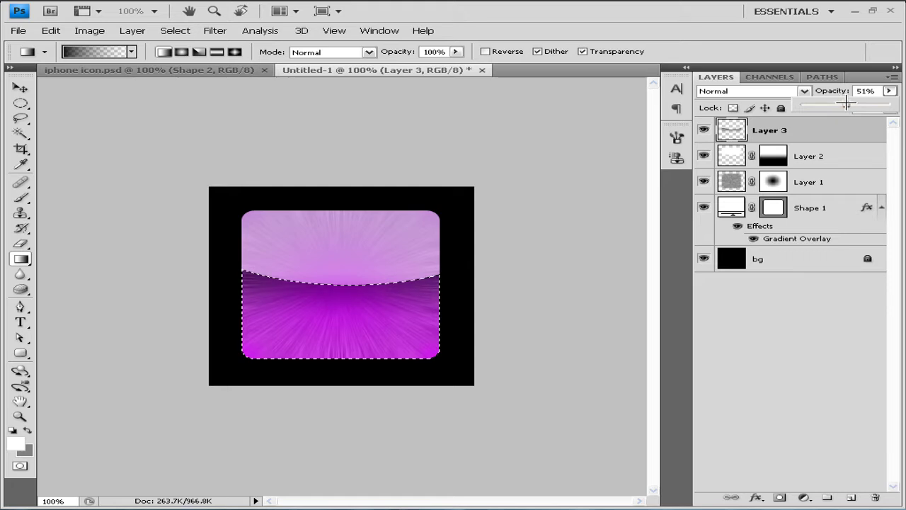
click(840, 325)
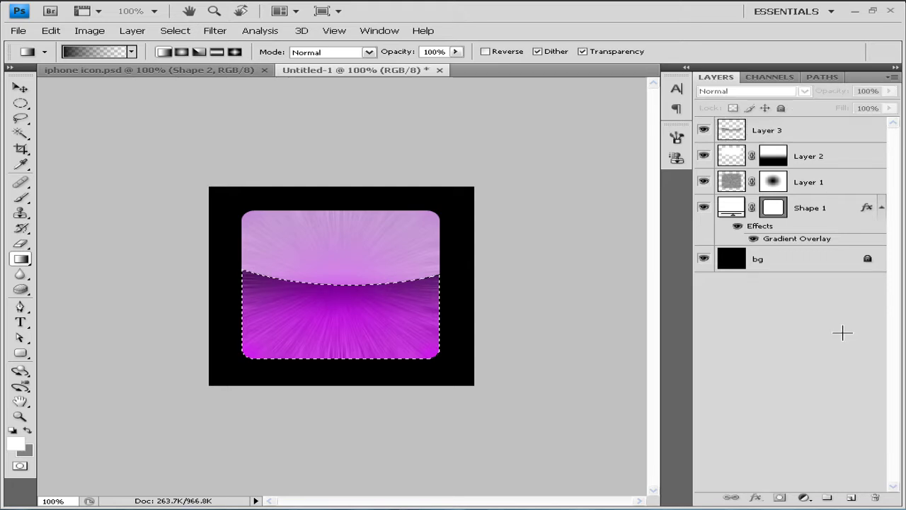
key(ctrl+d)
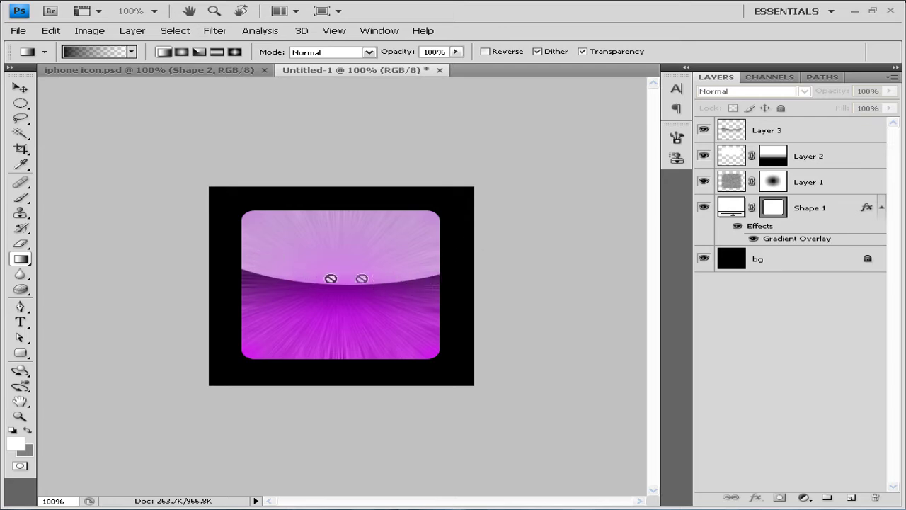
- Check the finished iphone icon.psd for reference, and add a new layer above Layer 3 in the Untitled-1 document
click(167, 71)
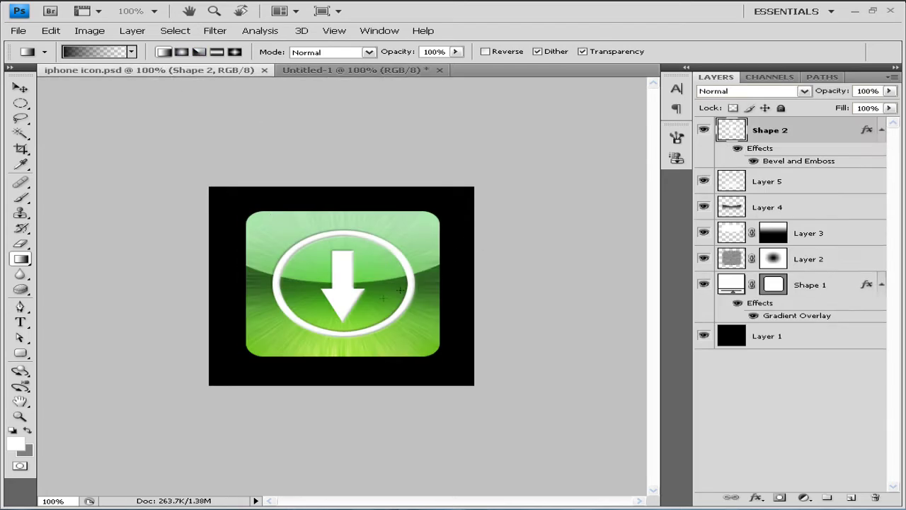
click(326, 70)
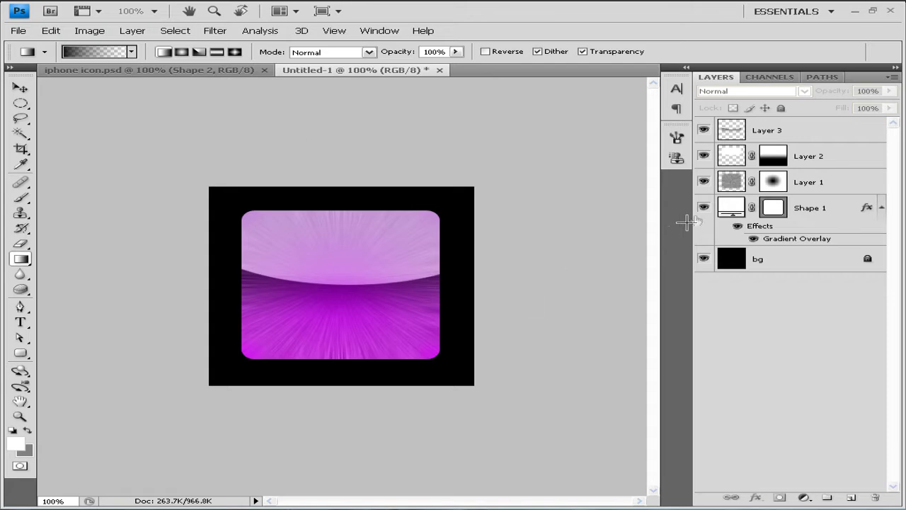
click(817, 131)
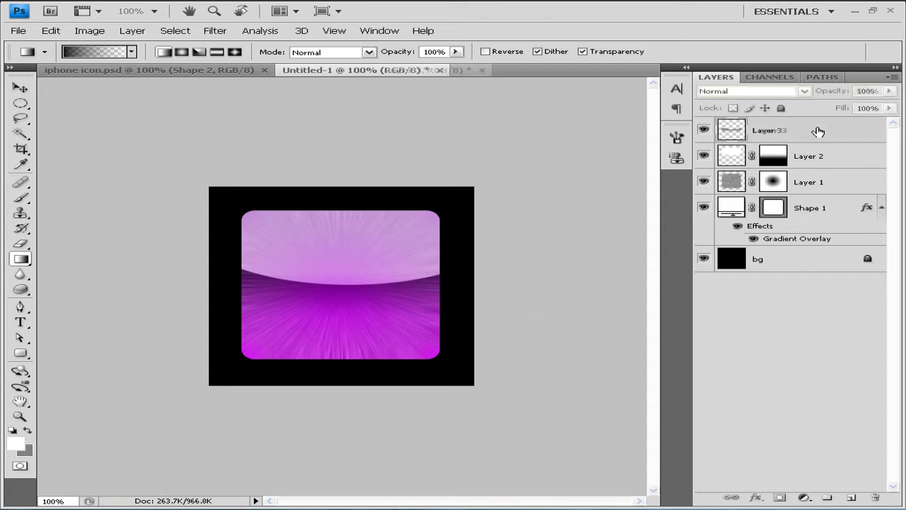
click(852, 497)
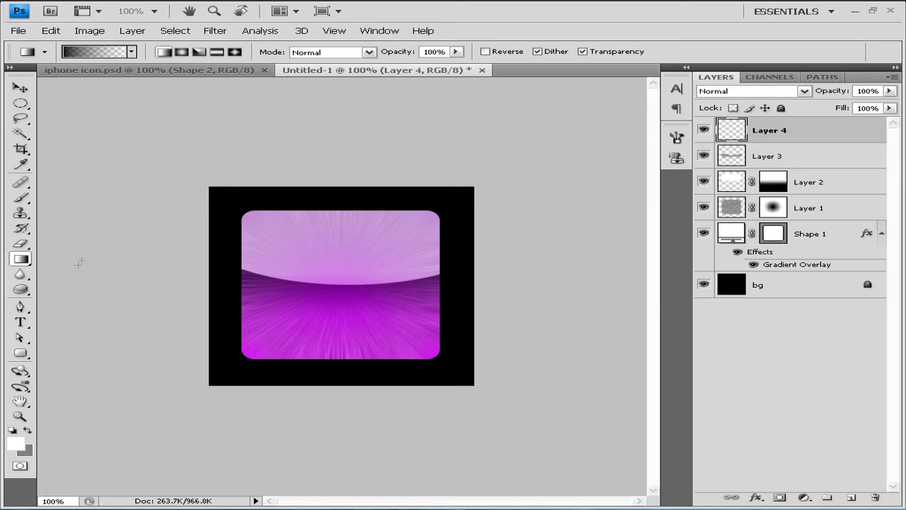
- Set up the Brush tool with white as the foreground color, 0% hardness and a 199 px diameter
click(21, 197)
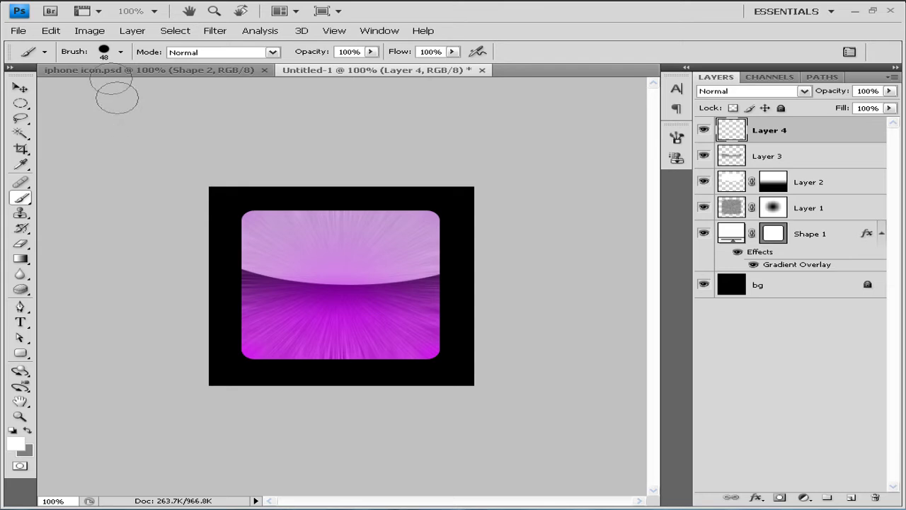
click(16, 444)
click(602, 262)
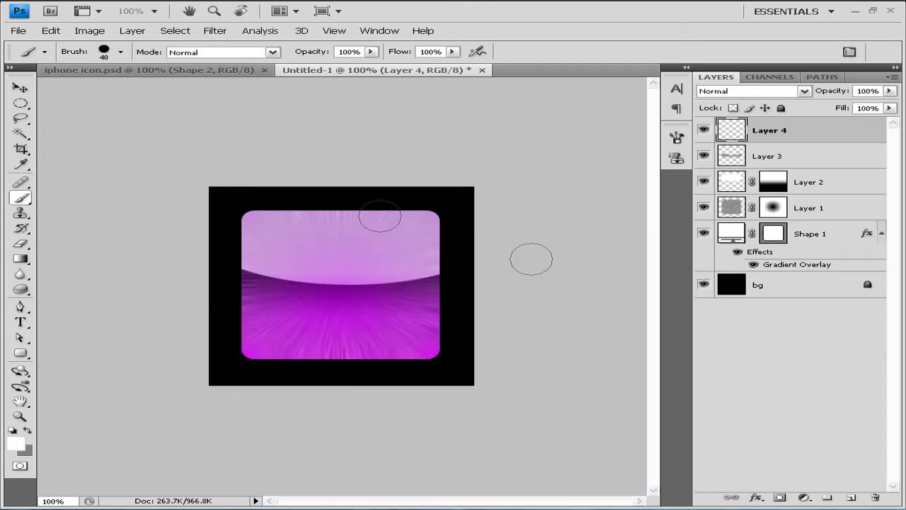
click(121, 52)
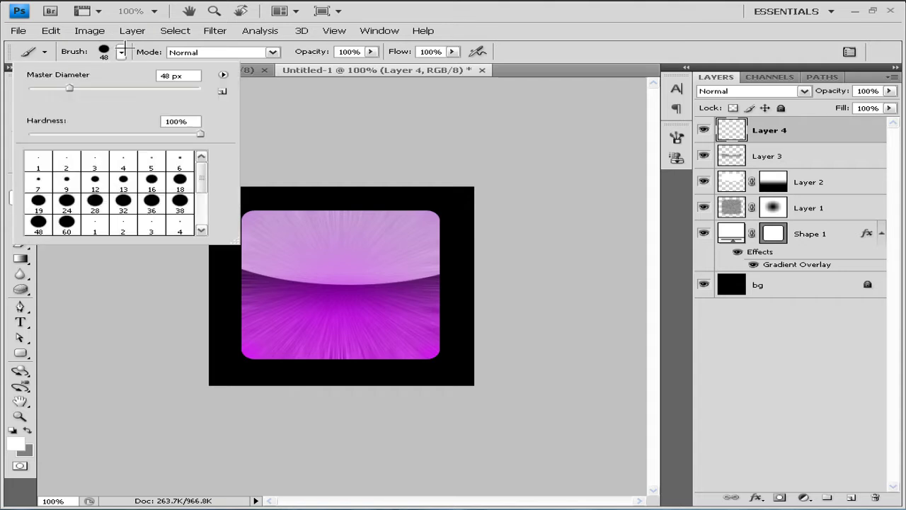
drag(201, 133, 29, 133)
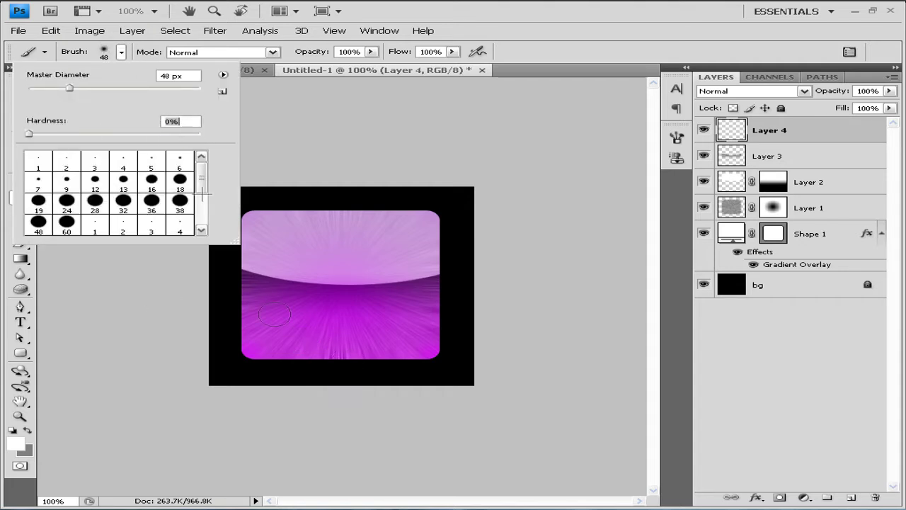
drag(68, 85, 96, 88)
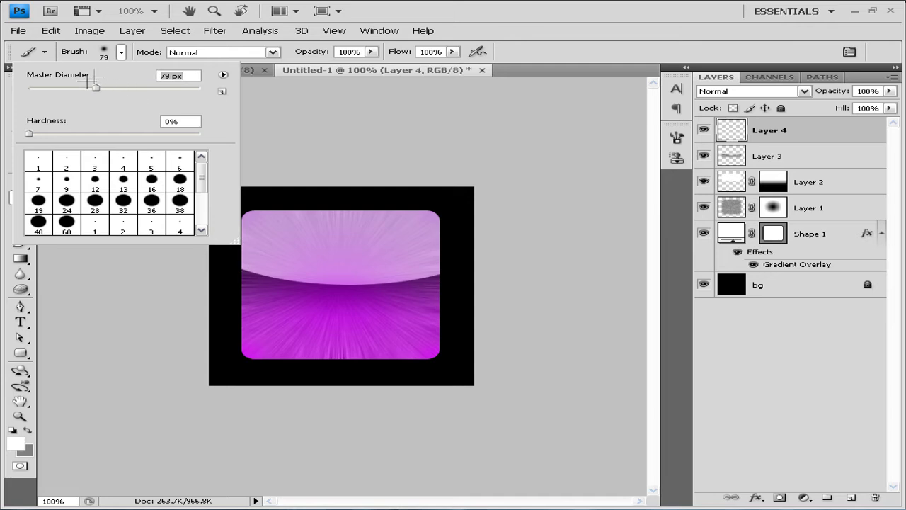
drag(97, 87, 157, 88)
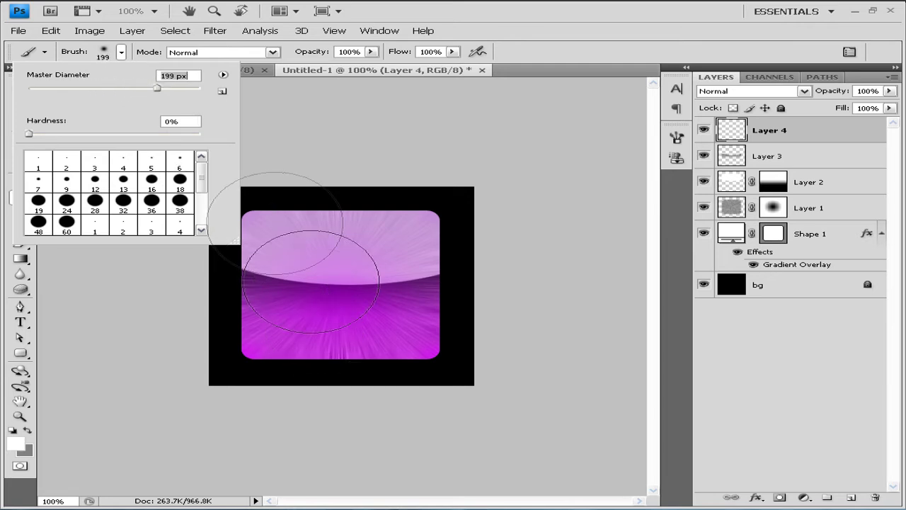
click(349, 365)
click(349, 365)
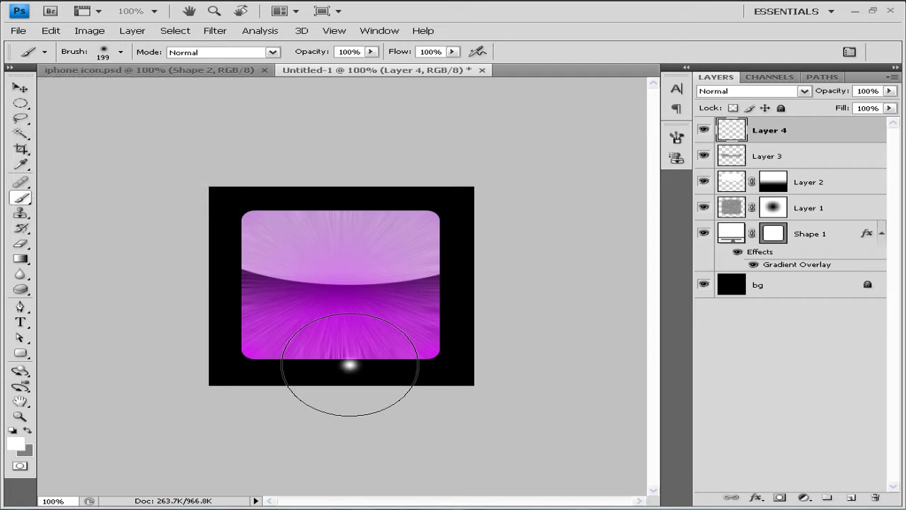
mouse_move(354, 368)
mouse_down()
mouse_move(326, 361)
mouse_move(321, 333)
mouse_move(325, 345)
mouse_up()
click(325, 345)
key(ctrl+z)
key(ctrl+alt+z)
click(328, 278)
key(ctrl+z)
- Try painting a soft white glow at the icon's top and moving it to the icon's bottom edge
click(316, 226)
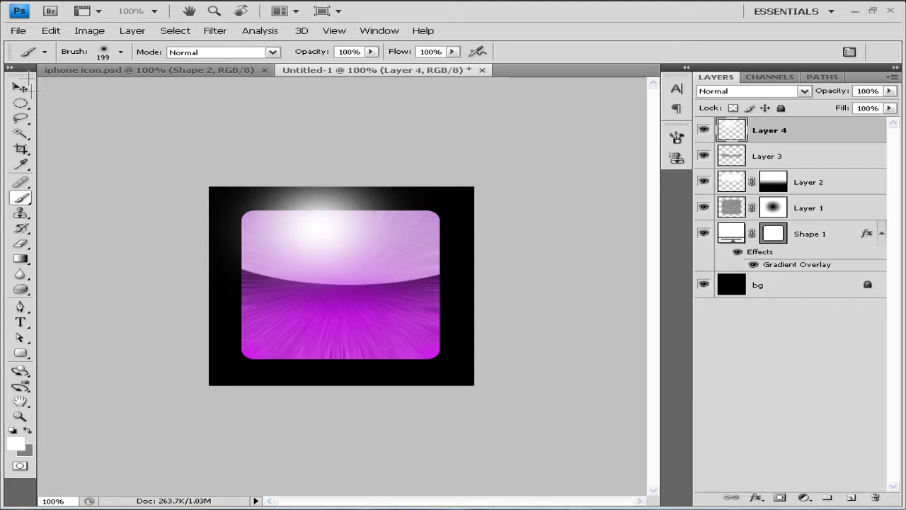
click(21, 87)
drag(336, 233, 360, 340)
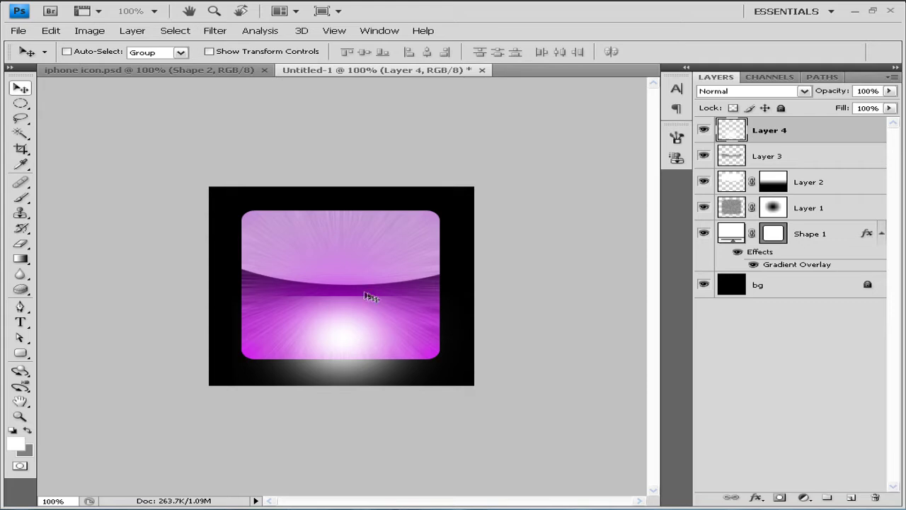
mouse_move(492, 4)
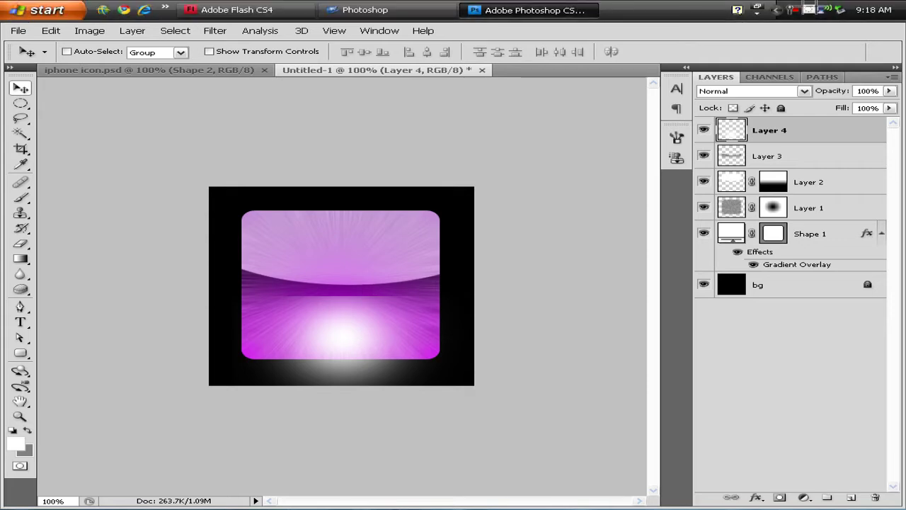
click(808, 9)
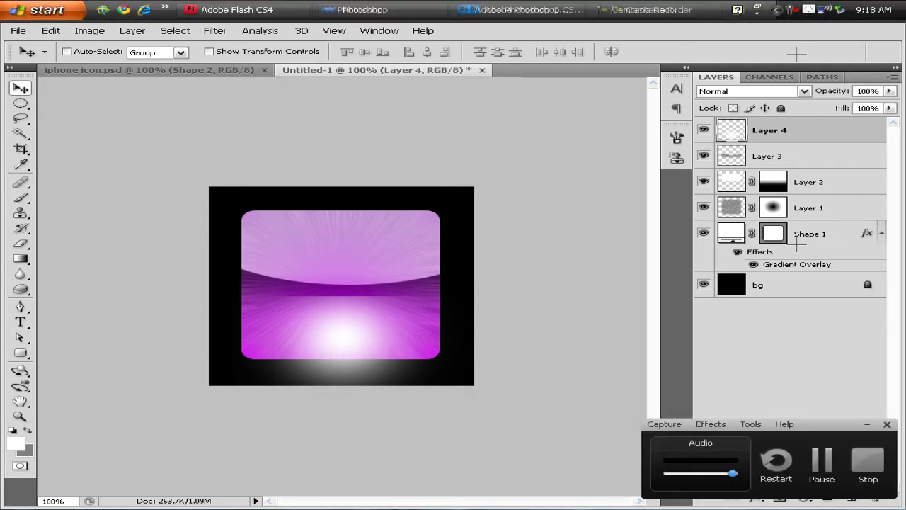
click(822, 466)
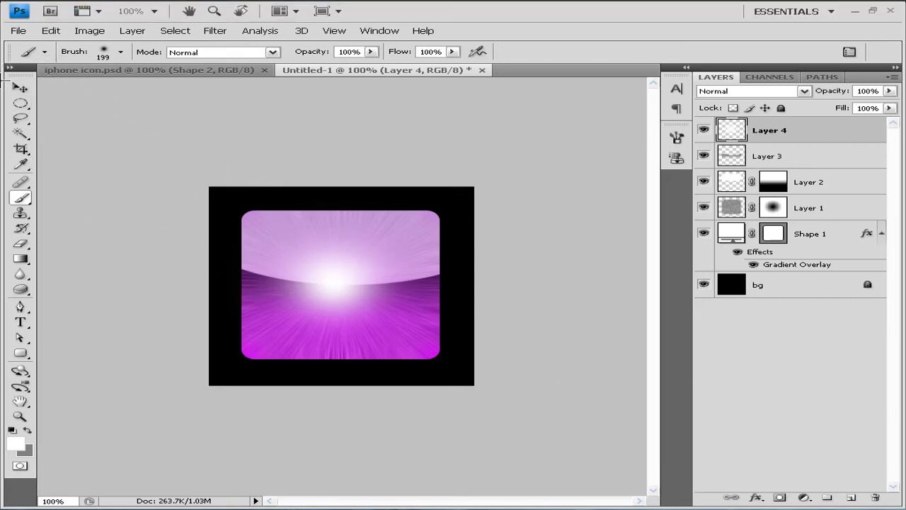
- Move the white glow on Layer 4 from the icon's center down to its bottom edge
click(20, 87)
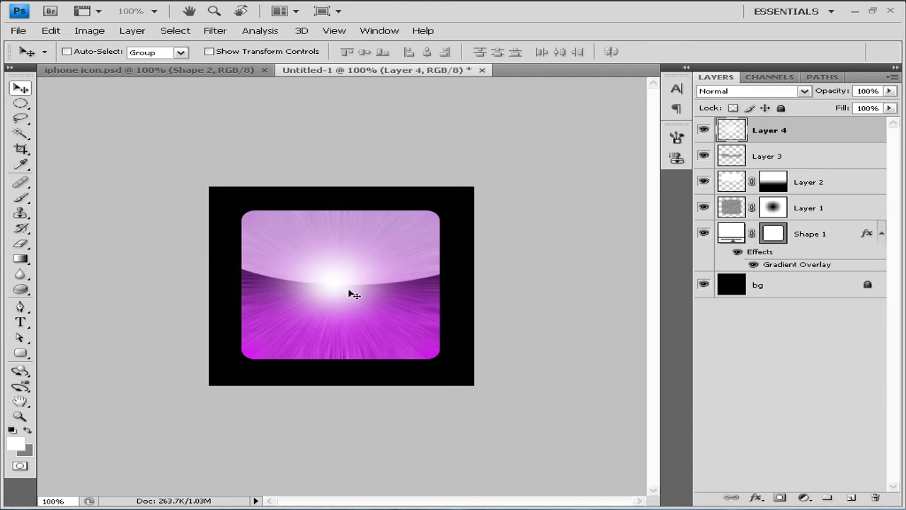
drag(356, 298, 353, 355)
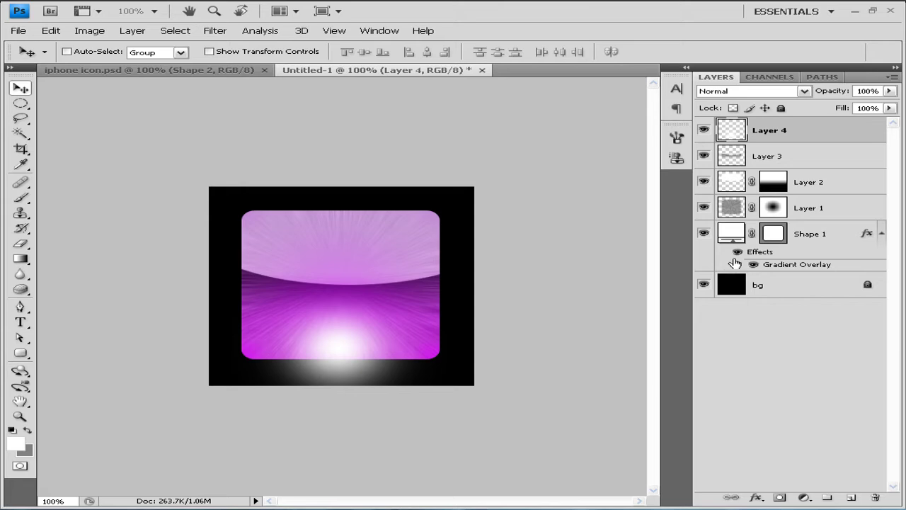
- Erase the part of Layer 4's white glow outside the Shape 1 outline and clear the selection
ctrl+click(777, 236)
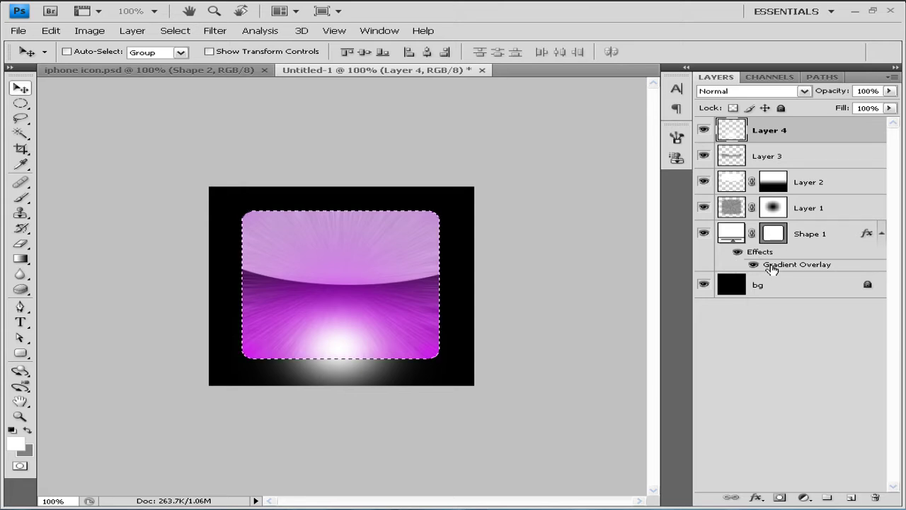
key(ctrl+shift+i)
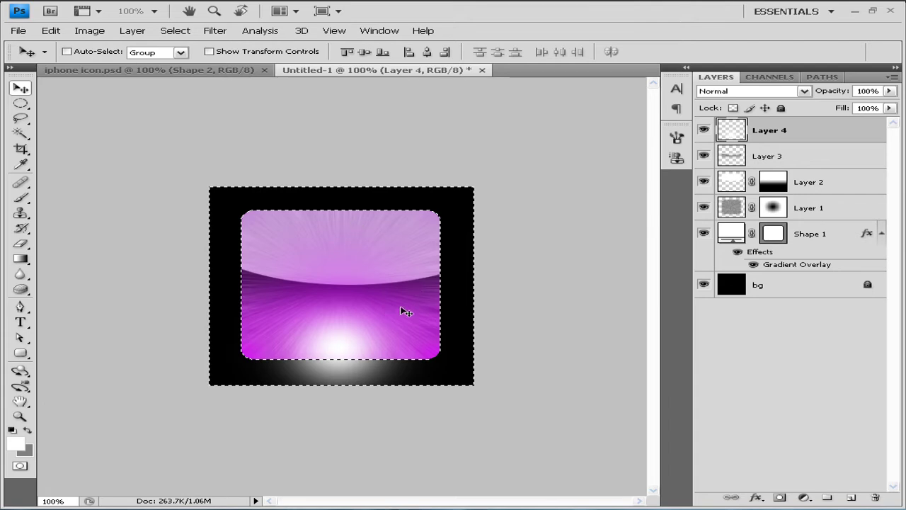
key(Delete)
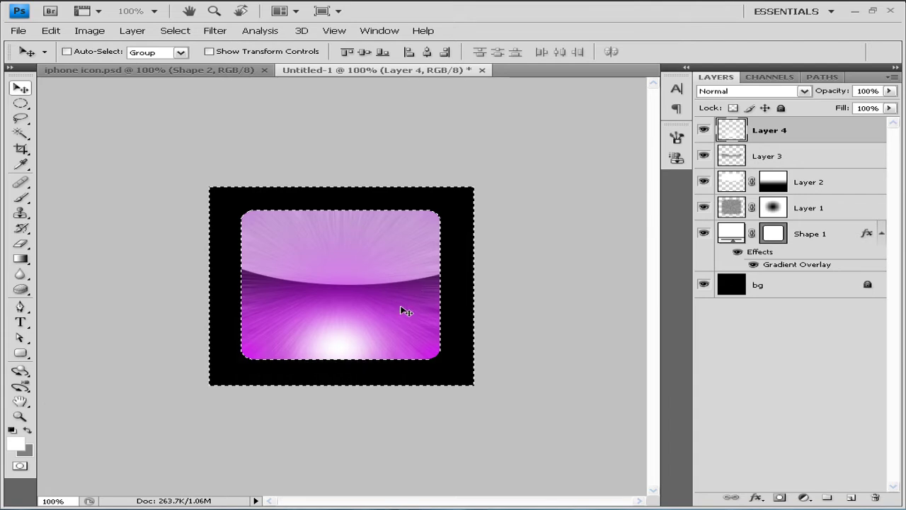
key(ctrl+d)
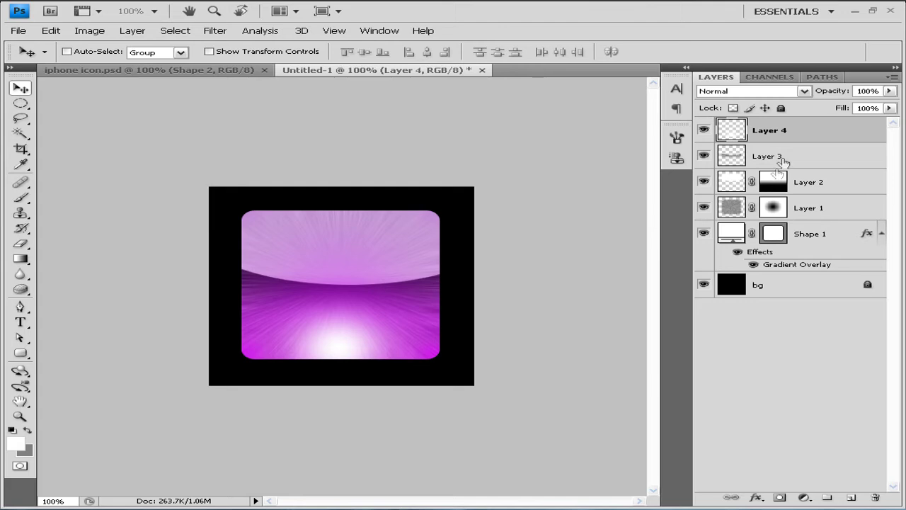
- Set Layer 4's blend mode to Overlay and its opacity to 66%, keeping Layer 4 selected
click(808, 91)
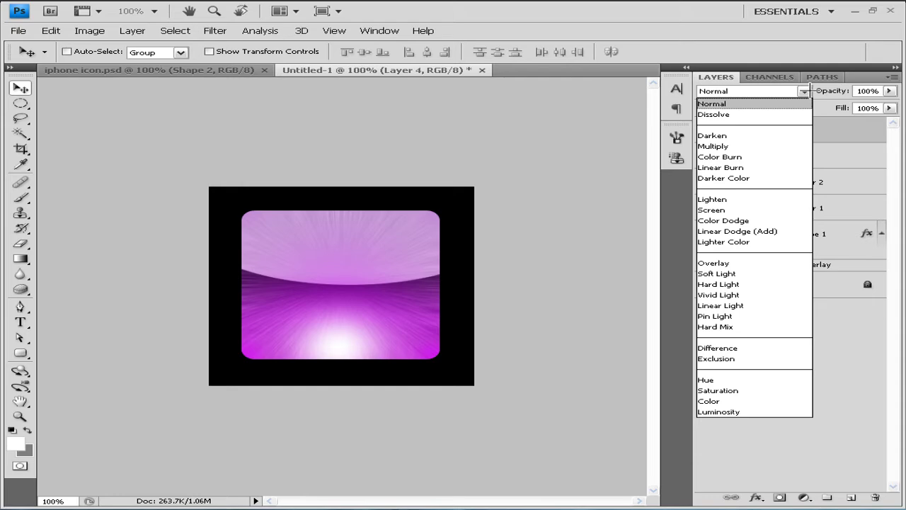
click(805, 91)
click(805, 91)
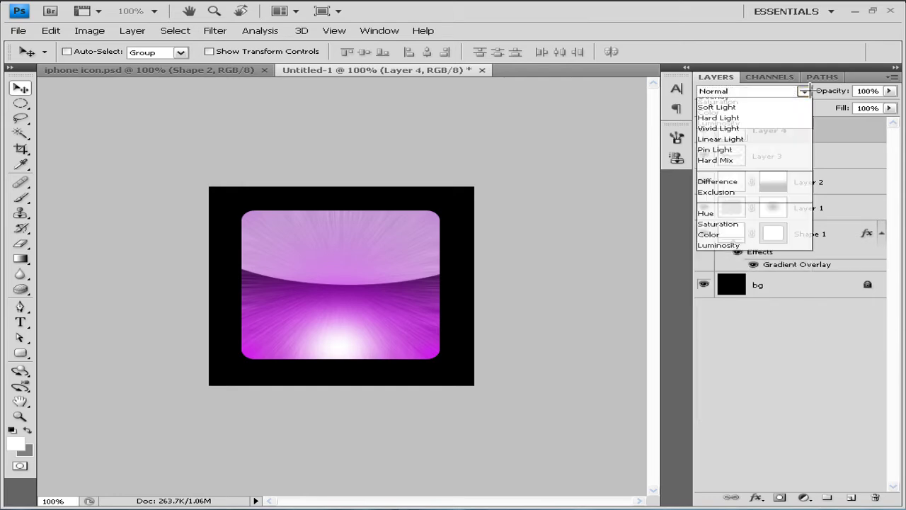
click(807, 91)
click(807, 90)
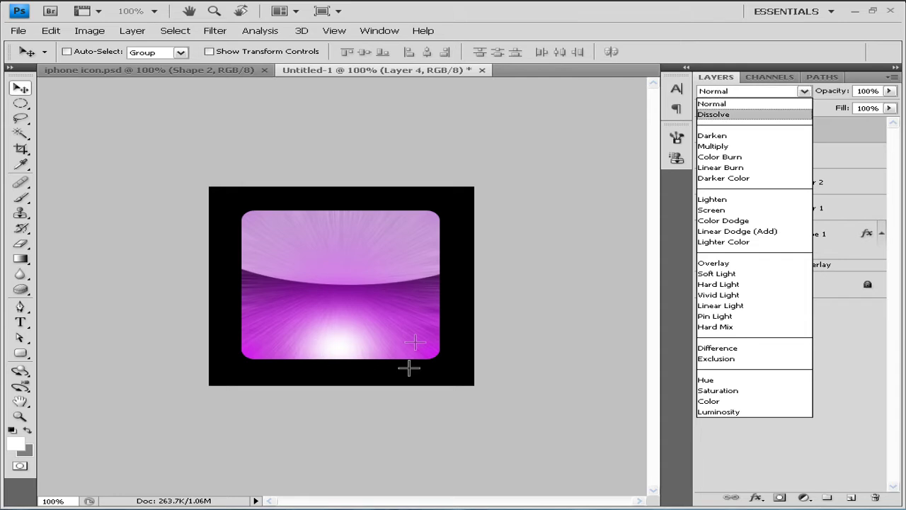
click(753, 264)
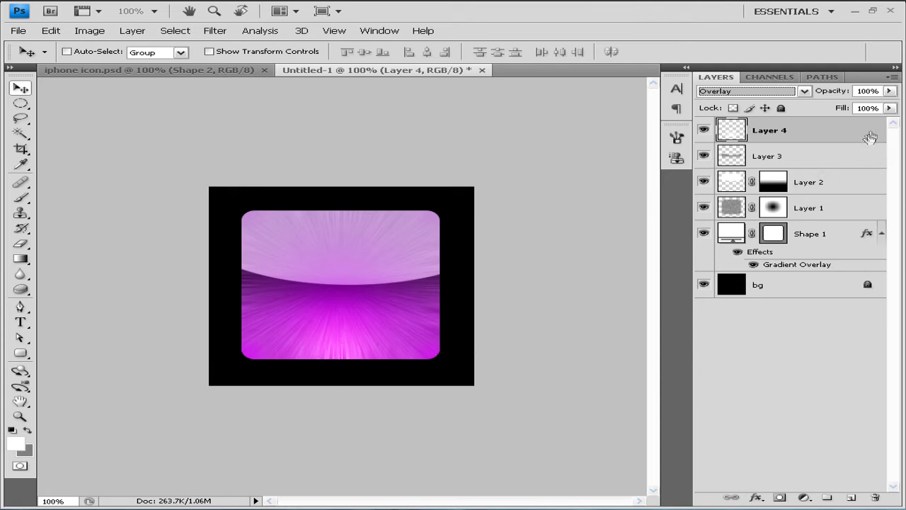
click(889, 91)
drag(890, 104, 860, 104)
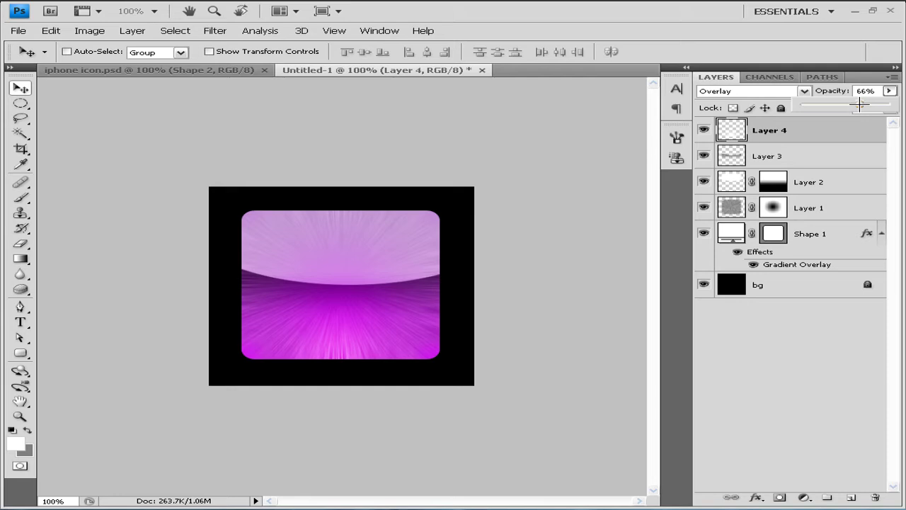
click(786, 406)
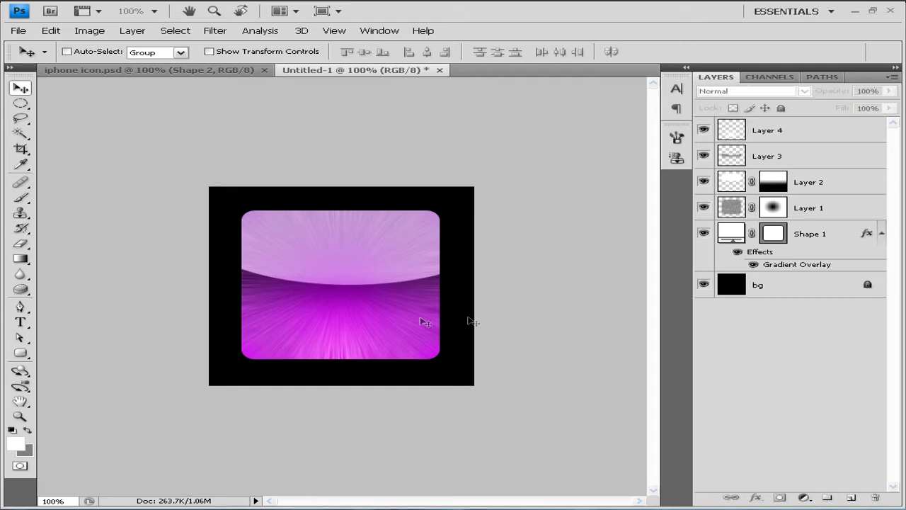
click(820, 140)
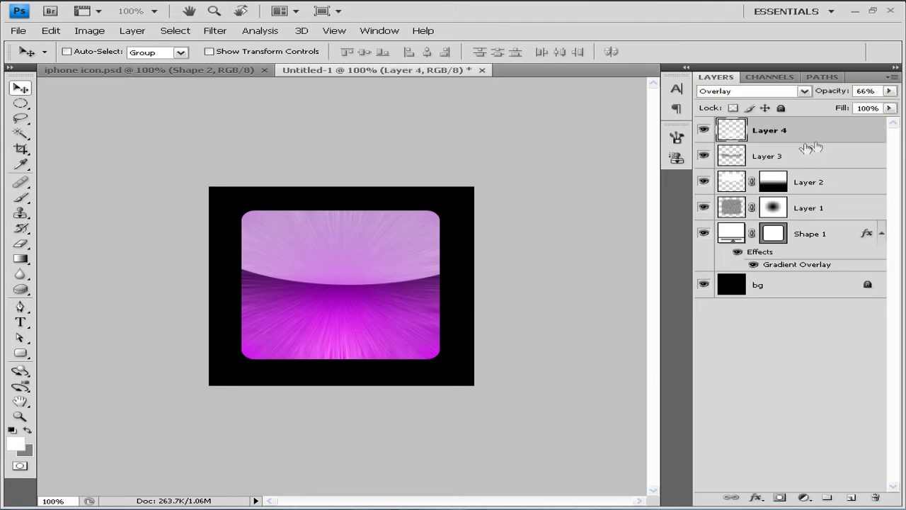
- Examine the ring and arrow in the finished iphone icon.psd and return to the Untitled-1 document
click(212, 71)
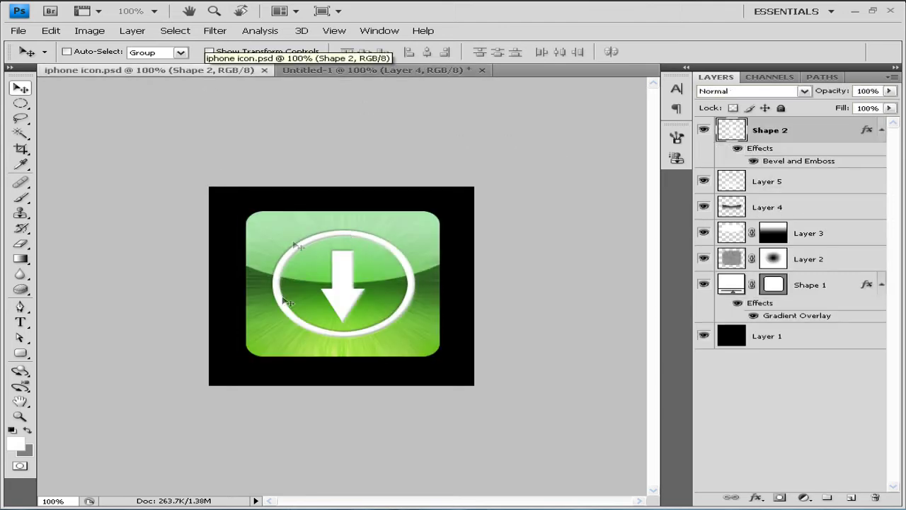
drag(340, 293, 698, 248)
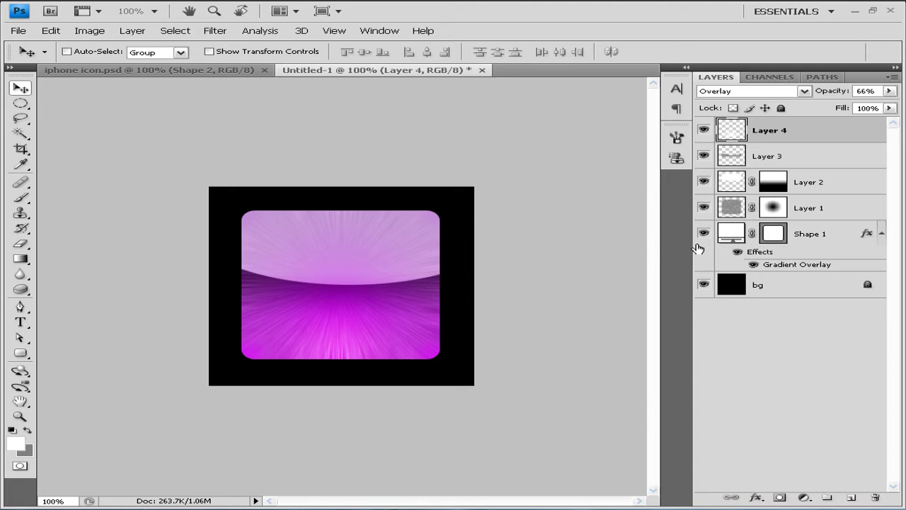
drag(698, 247, 838, 485)
click(202, 70)
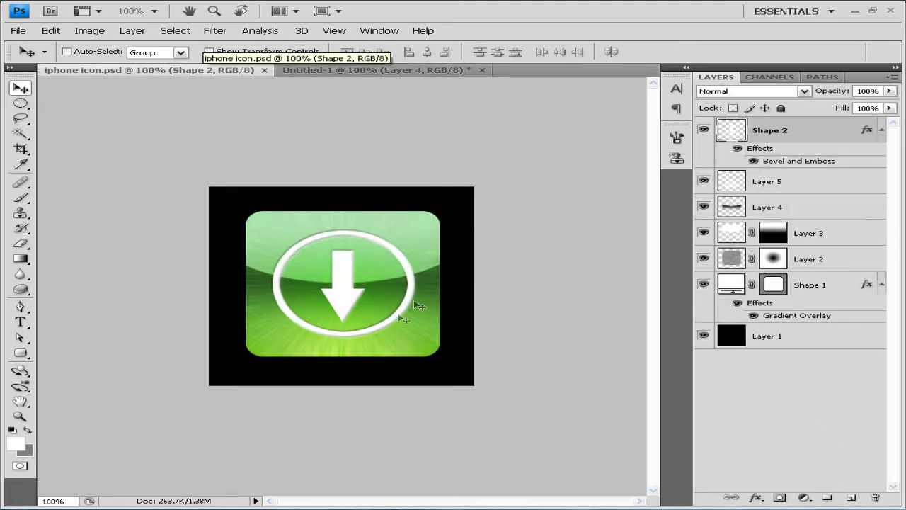
click(350, 70)
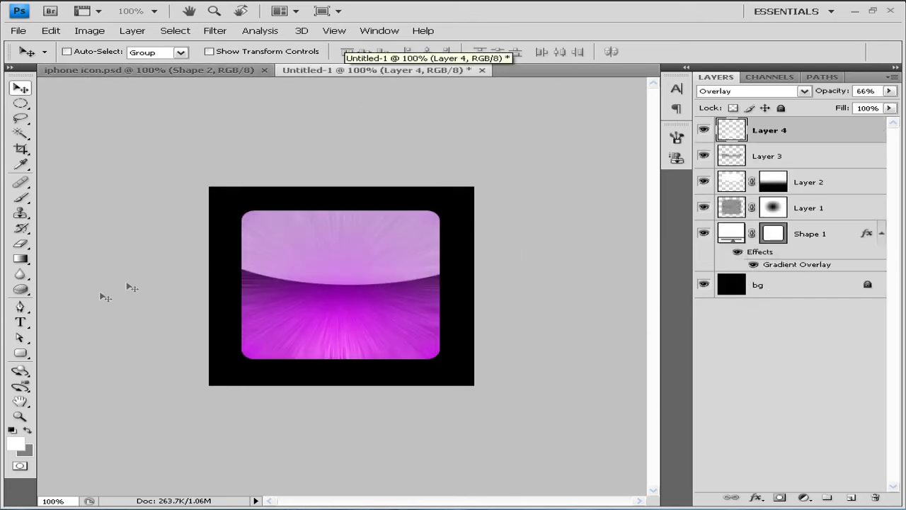
- Make an elliptical selection centered on the purple icon, leaving a margin inside the icon's edges
click(21, 102)
drag(346, 337, 411, 370)
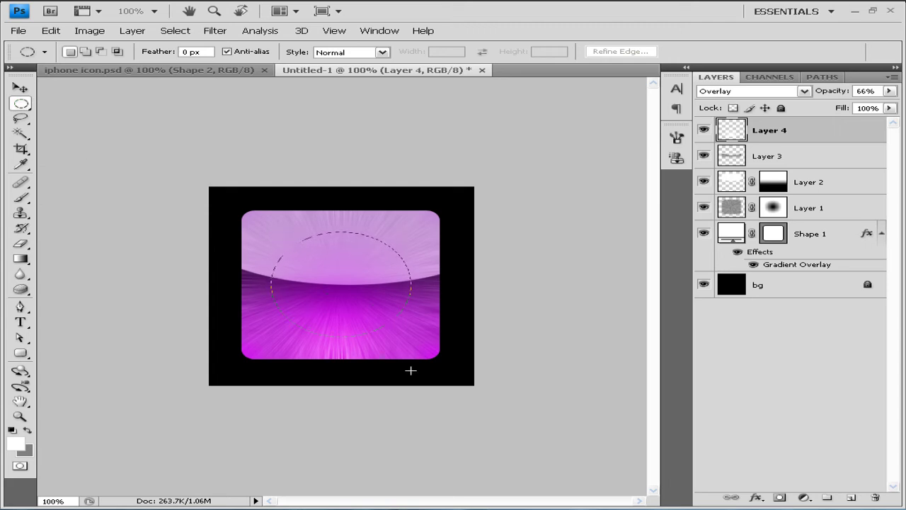
drag(412, 370, 410, 370)
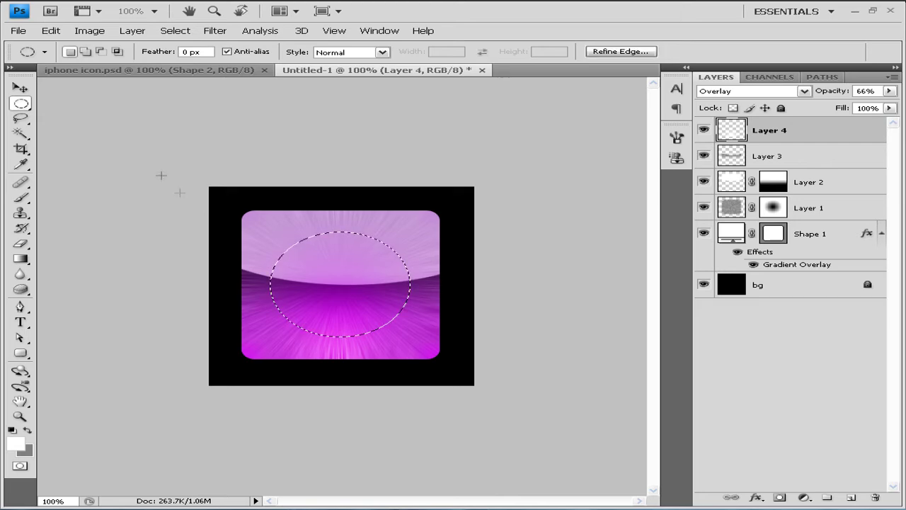
- Try filling the elliptical selection with white at 100% opacity directly on Layer 4
click(50, 30)
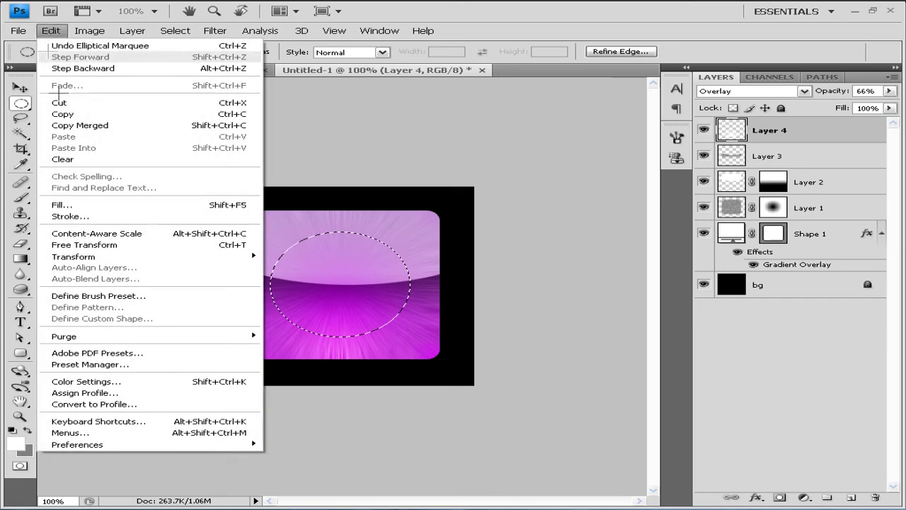
click(107, 205)
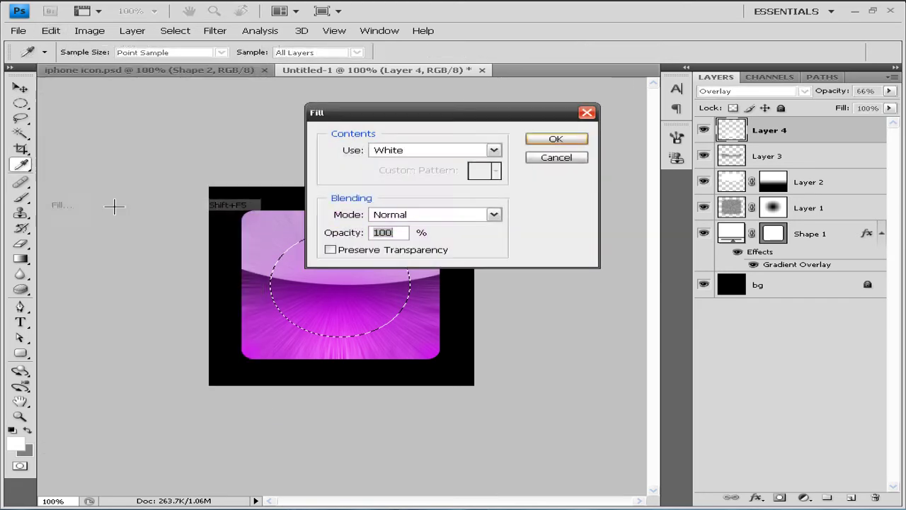
click(548, 139)
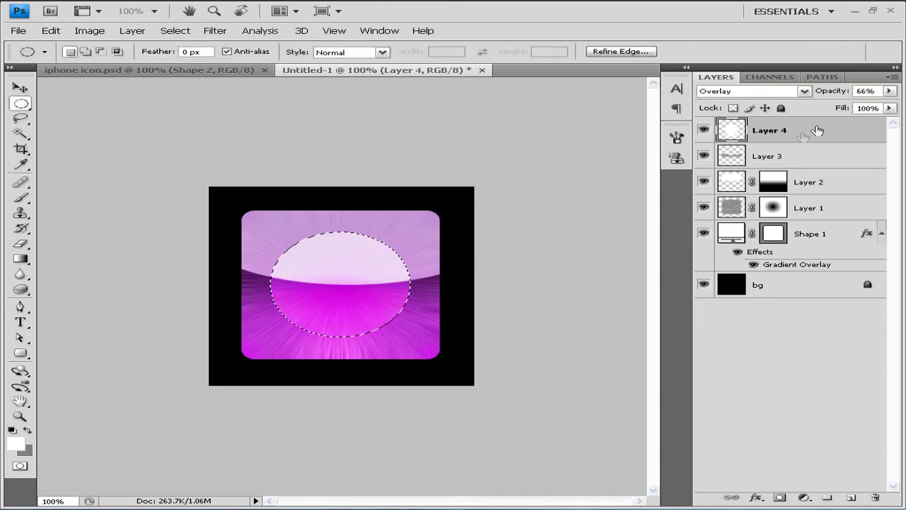
key(ctrl+z)
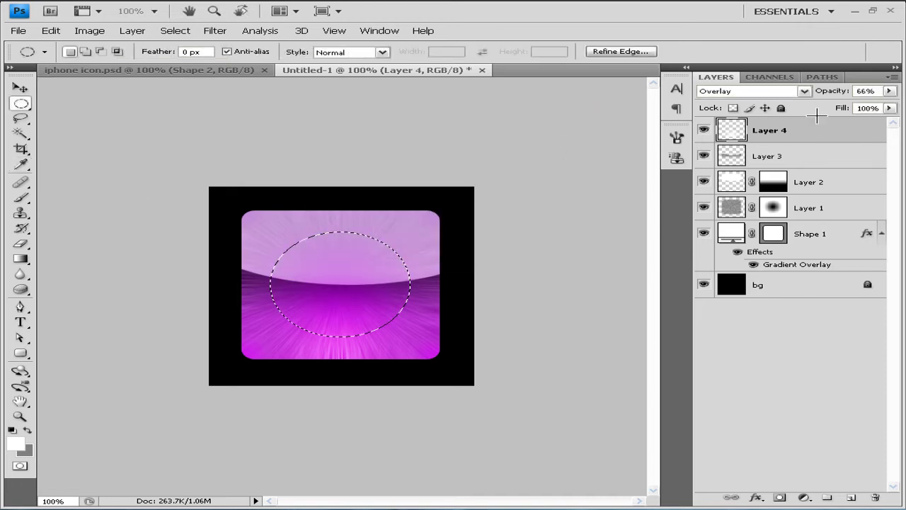
- Add a new layer above Layer 4 and fill the elliptical selection with white in Normal mode at 100% opacity
click(851, 498)
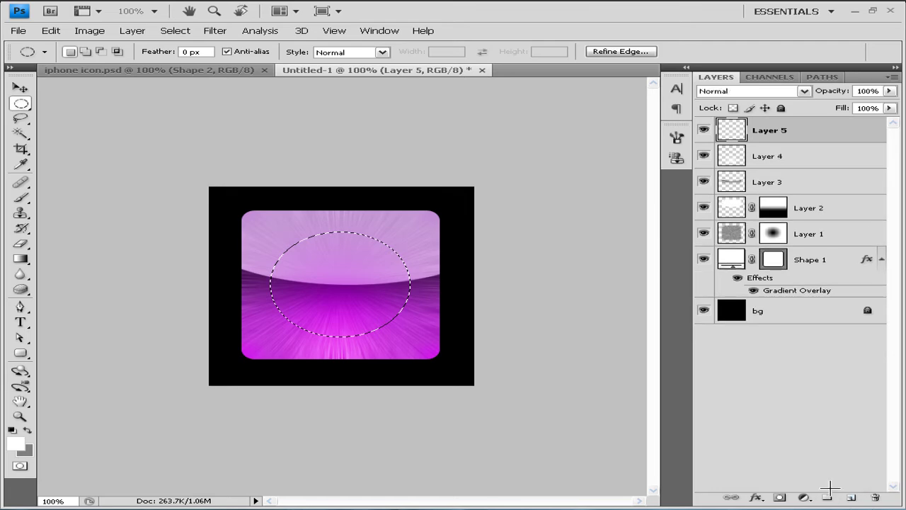
click(20, 164)
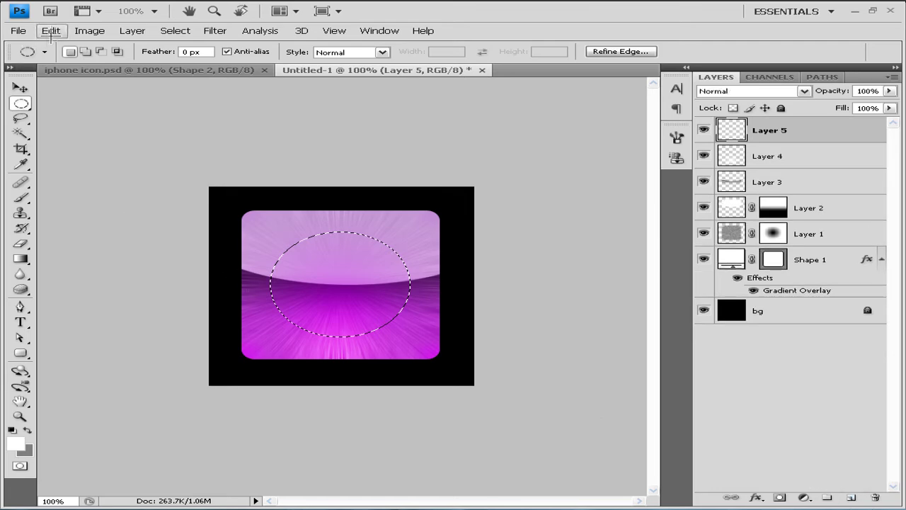
click(51, 30)
click(136, 198)
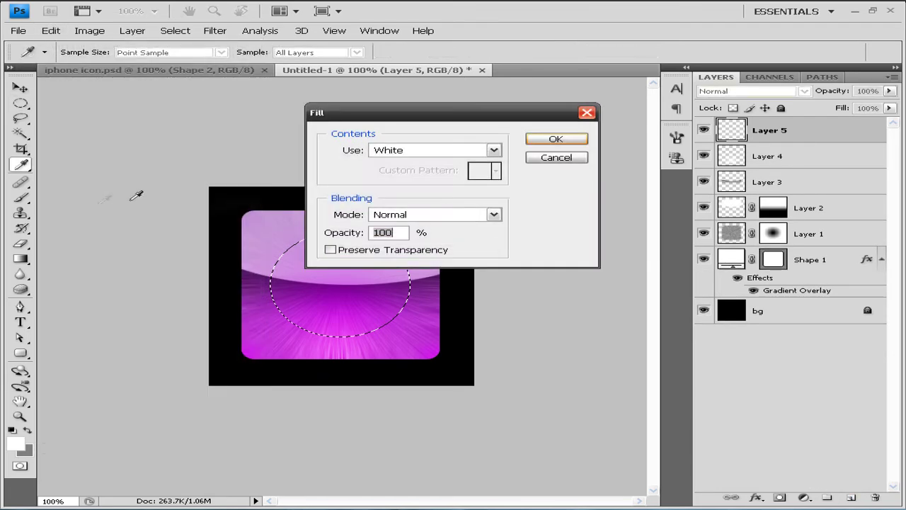
click(556, 139)
key(m)
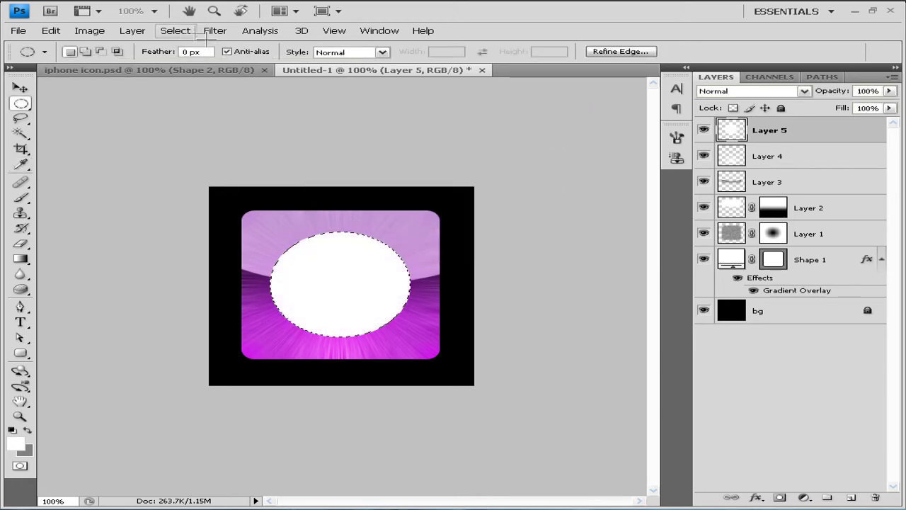
- Contract the elliptical selection by 5 pixels, delete the white inside it to leave a ring, and clear the selection
click(189, 30)
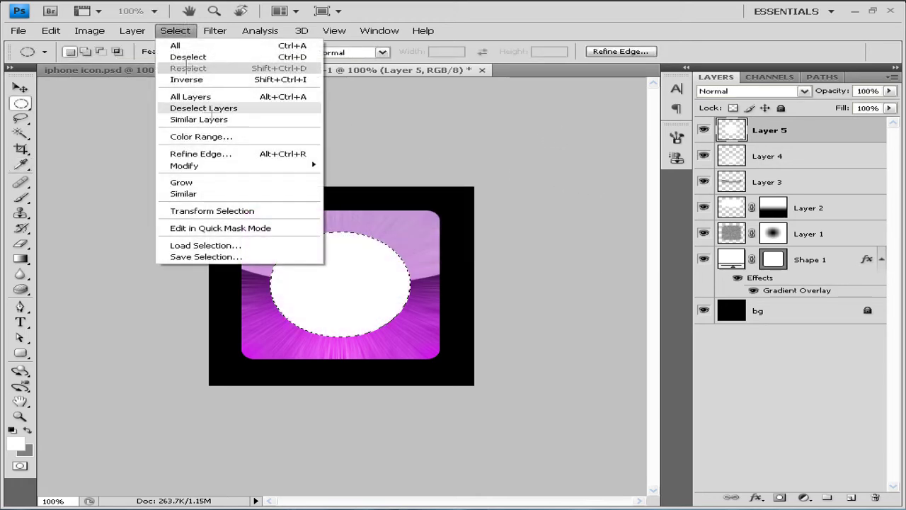
mouse_move(213, 166)
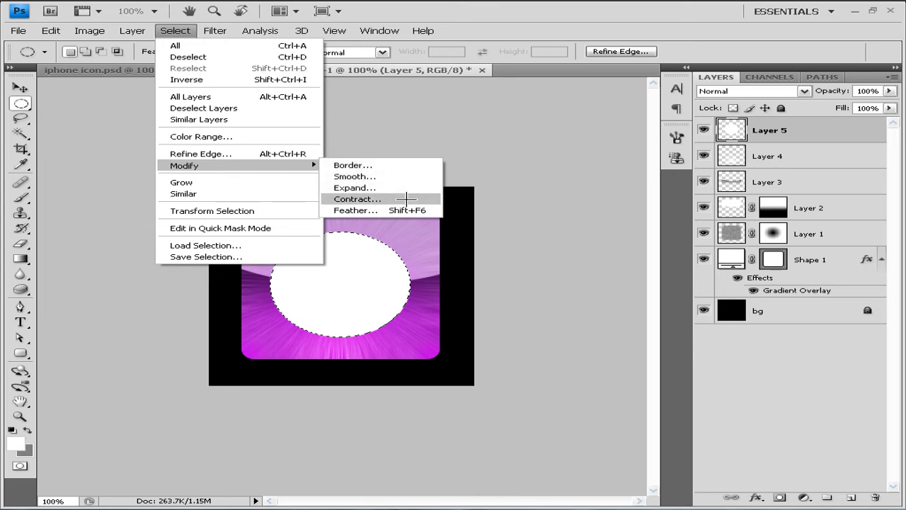
click(397, 199)
text(5)
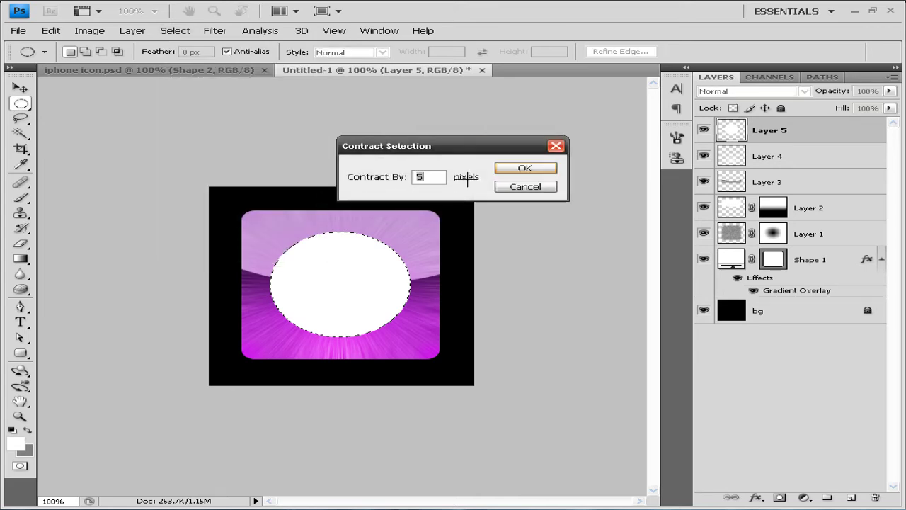
click(501, 168)
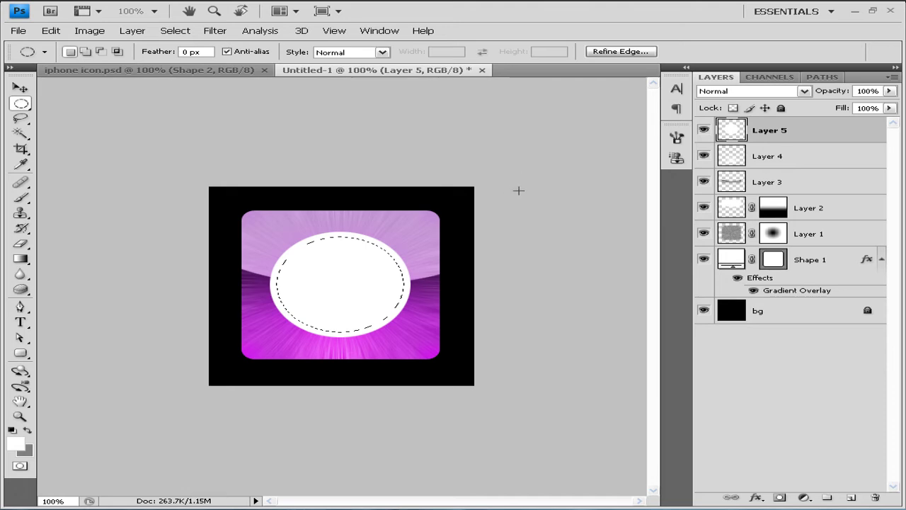
key(Delete)
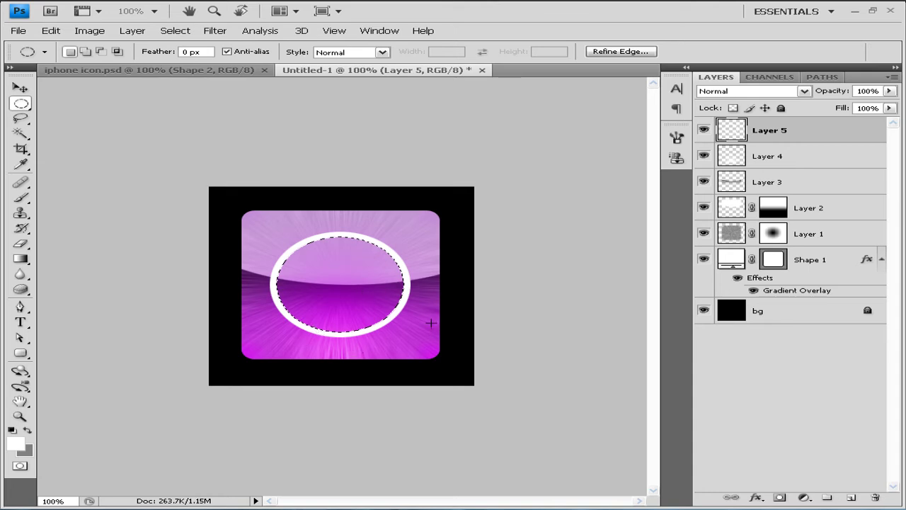
key(ctrl+d)
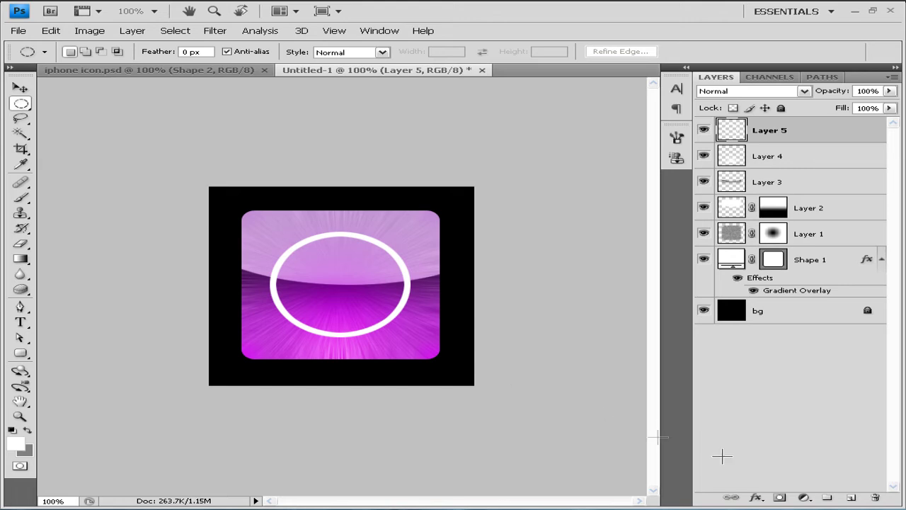
- Add a new layer above Layer 5, load the Arrows custom shape set, and choose its solid block arrow for the Custom Shape tool
click(852, 498)
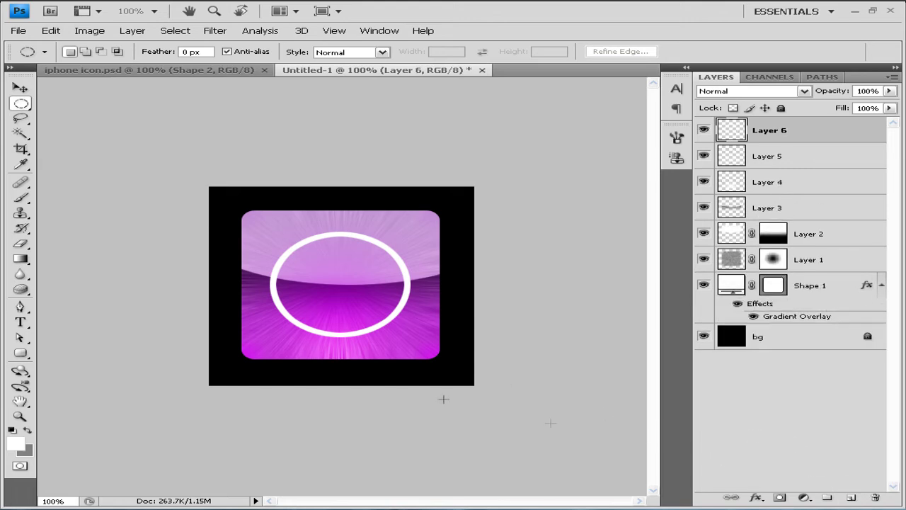
click(20, 352)
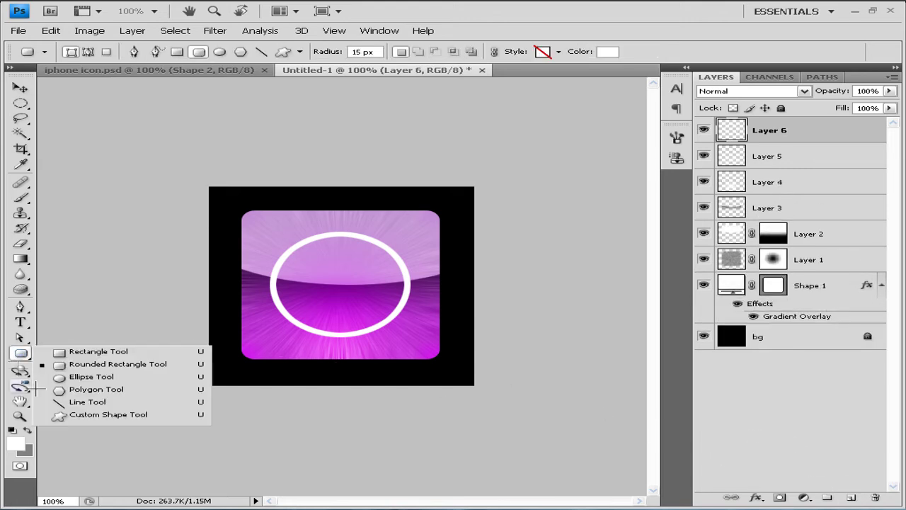
click(85, 416)
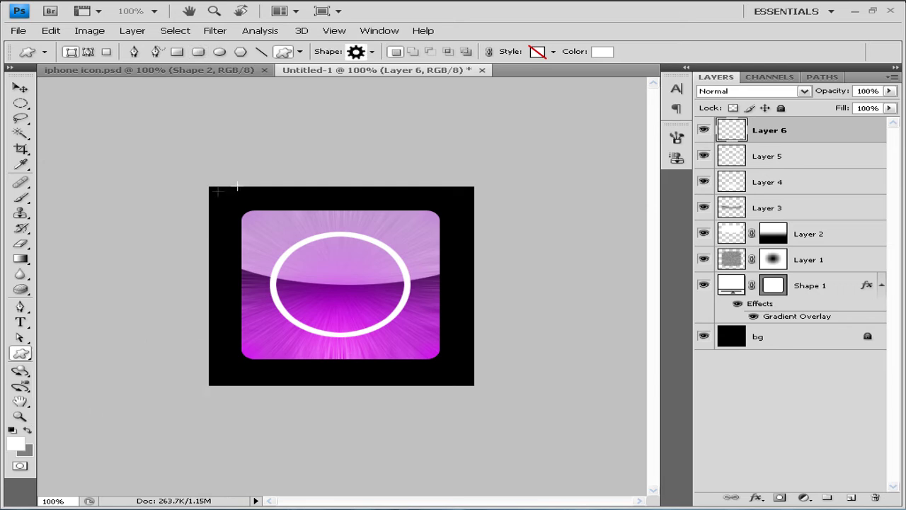
click(372, 51)
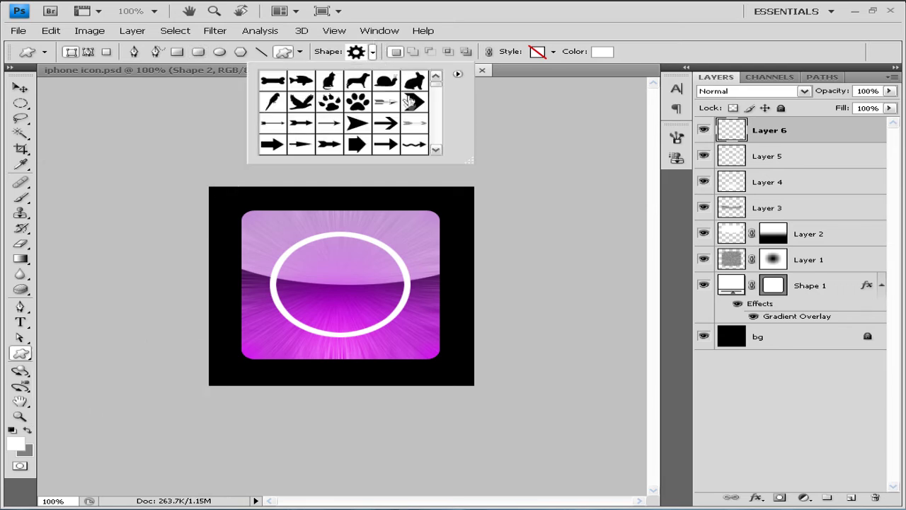
click(281, 148)
click(458, 73)
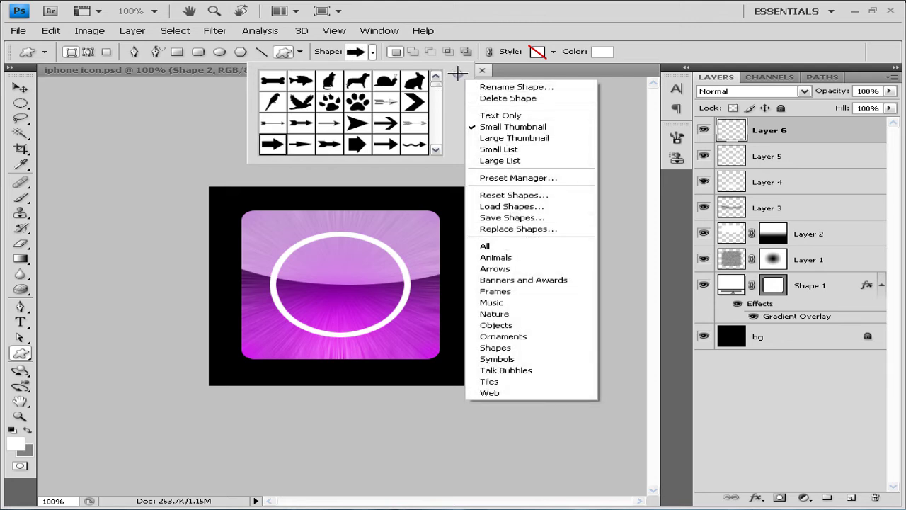
click(529, 269)
click(424, 208)
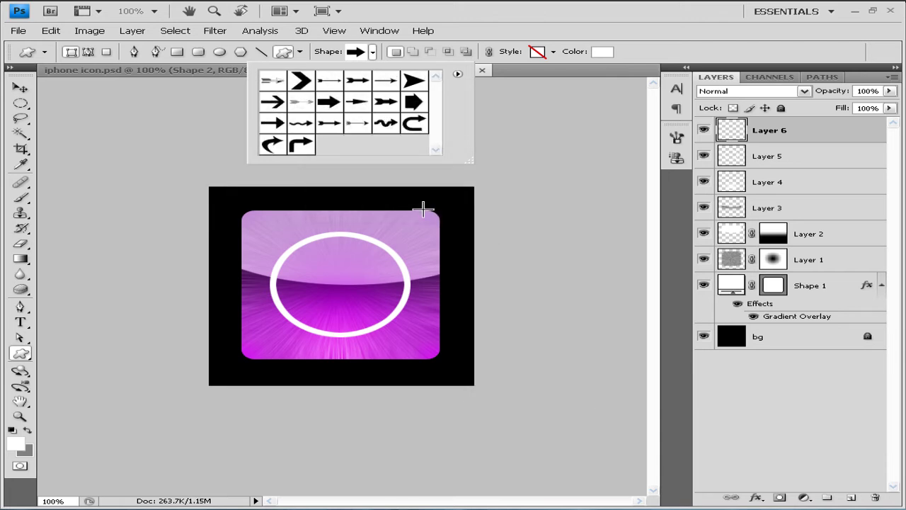
click(332, 103)
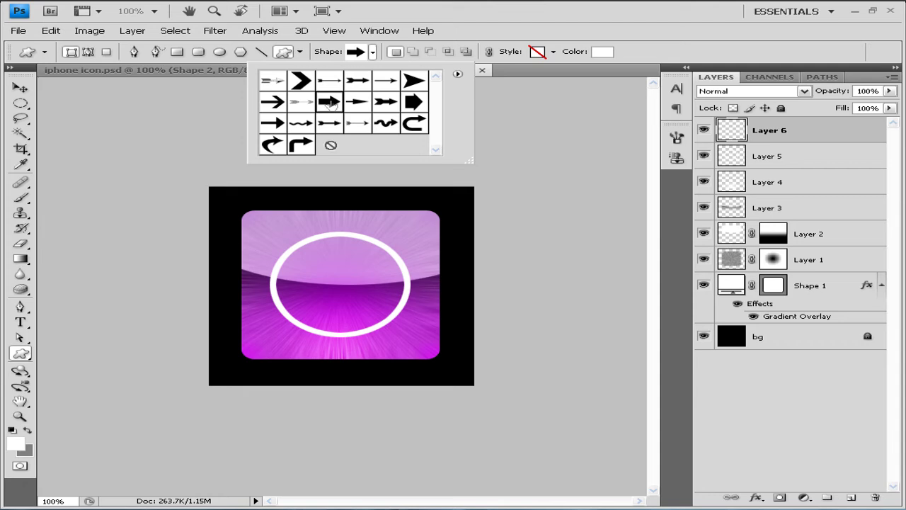
- Draw a white block arrow pointing right over the icon and move it inside the ring
click(318, 263)
drag(318, 267, 425, 301)
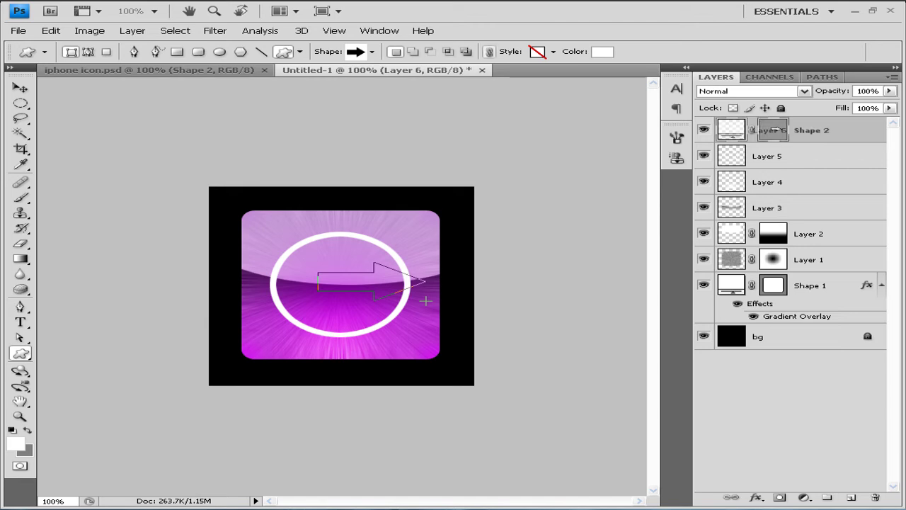
click(20, 87)
drag(373, 260, 341, 260)
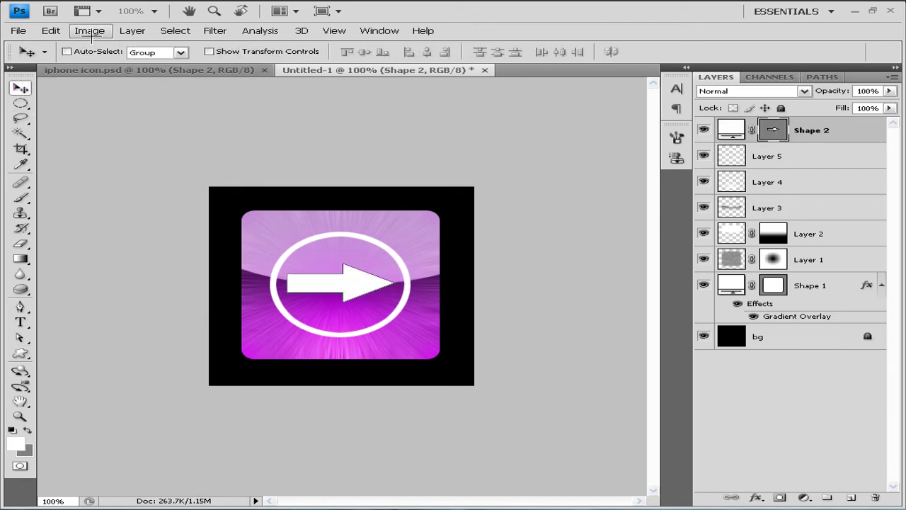
- Rotate the arrow path 90° clockwise so it points down
click(51, 31)
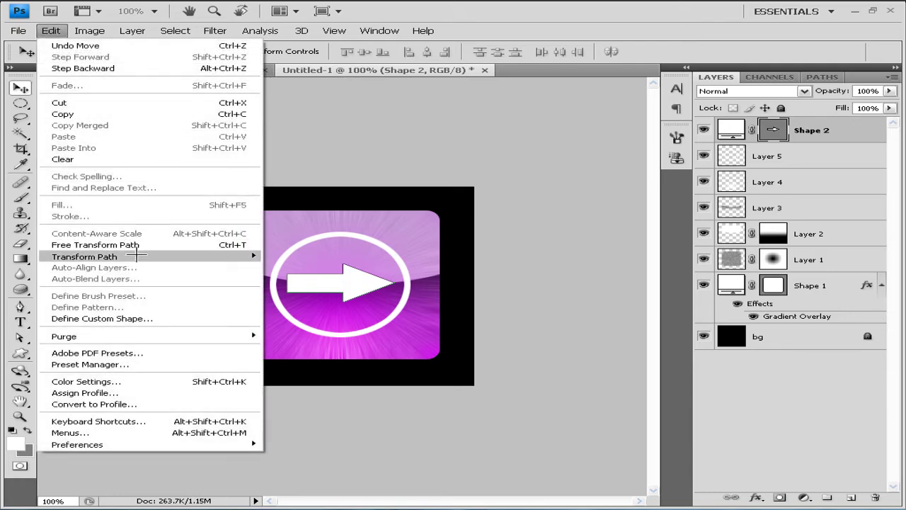
mouse_move(136, 255)
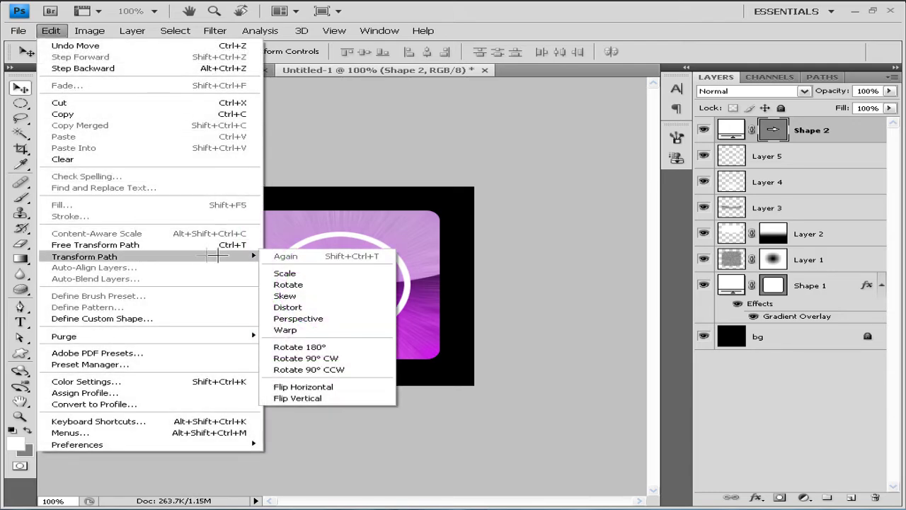
click(354, 359)
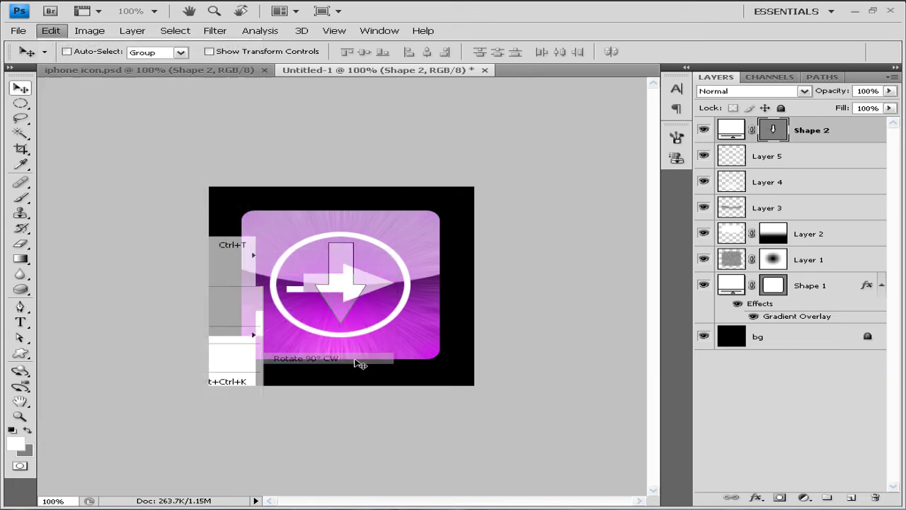
- Nudge the downward arrow into the center of the ring and deselect its layer
click(29, 51)
click(29, 51)
drag(352, 295, 348, 297)
key(Up)
key(Up)
key(Left)
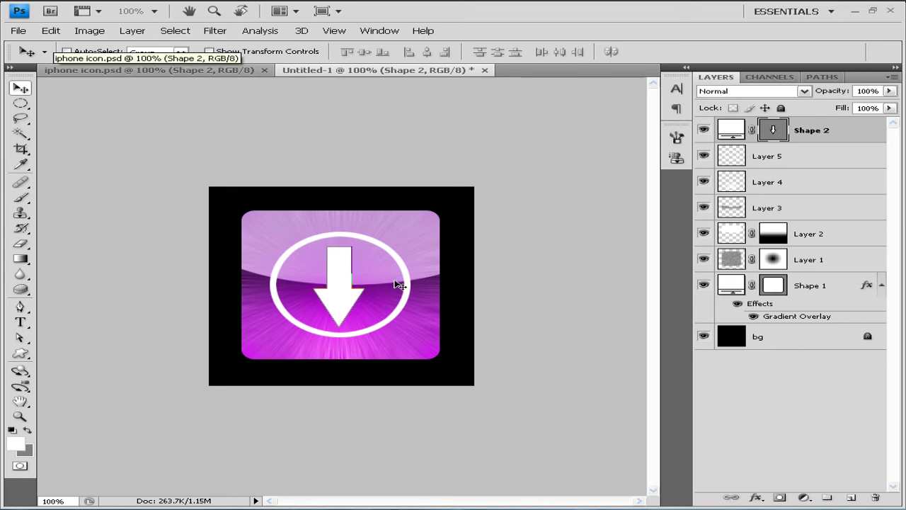
key(Up)
key(Left)
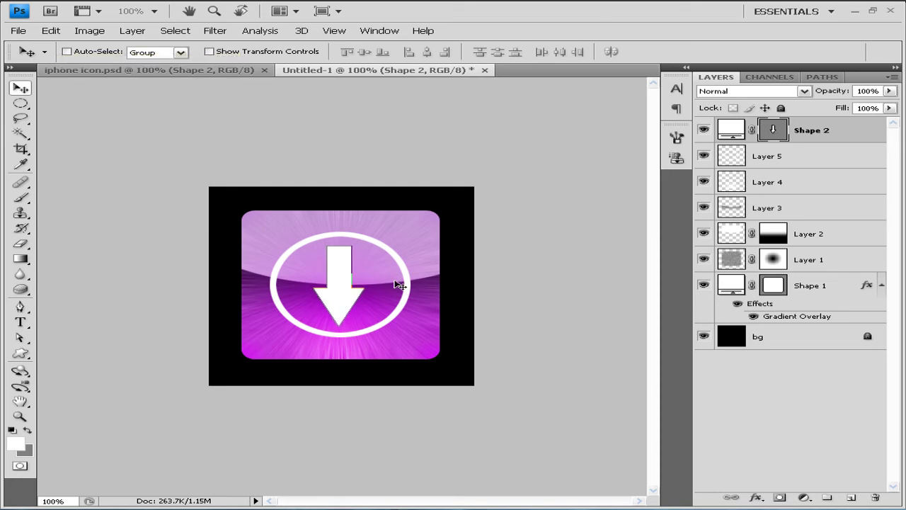
click(770, 405)
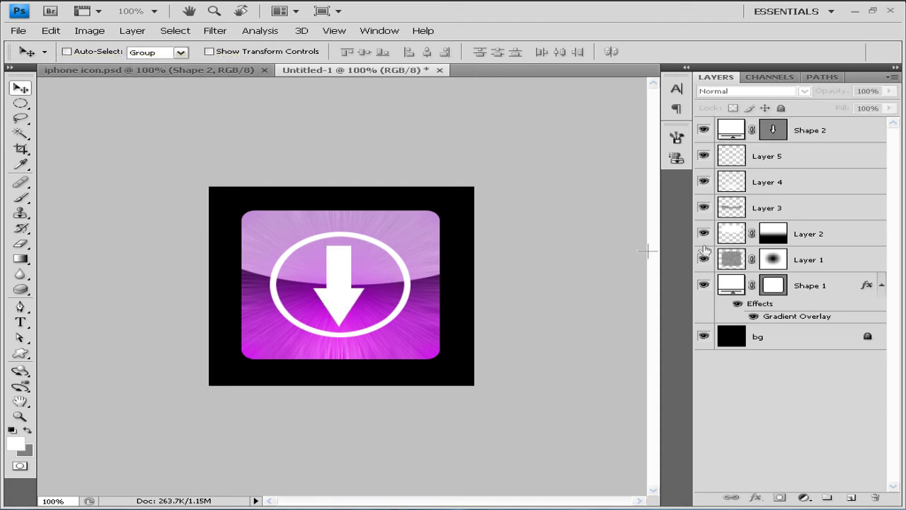
- Rasterize the arrow's Shape 2 layer
click(845, 134)
right_click(845, 134)
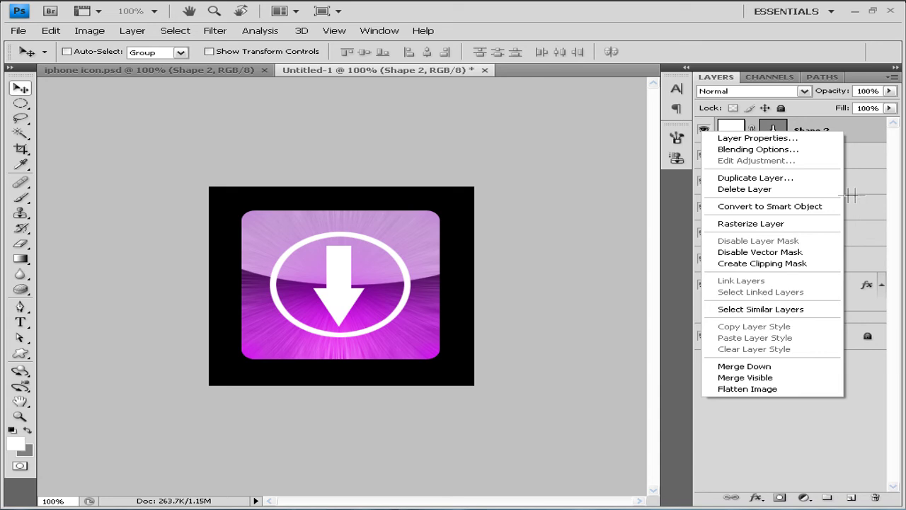
click(800, 221)
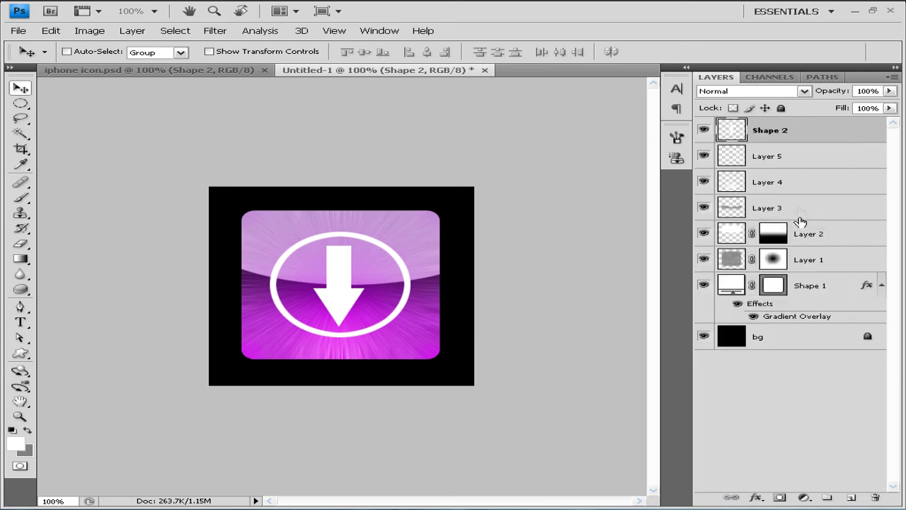
- Merge the arrow layer with the ring's Layer 5 and nudge the merged symbol slightly on the icon
shift+click(804, 157)
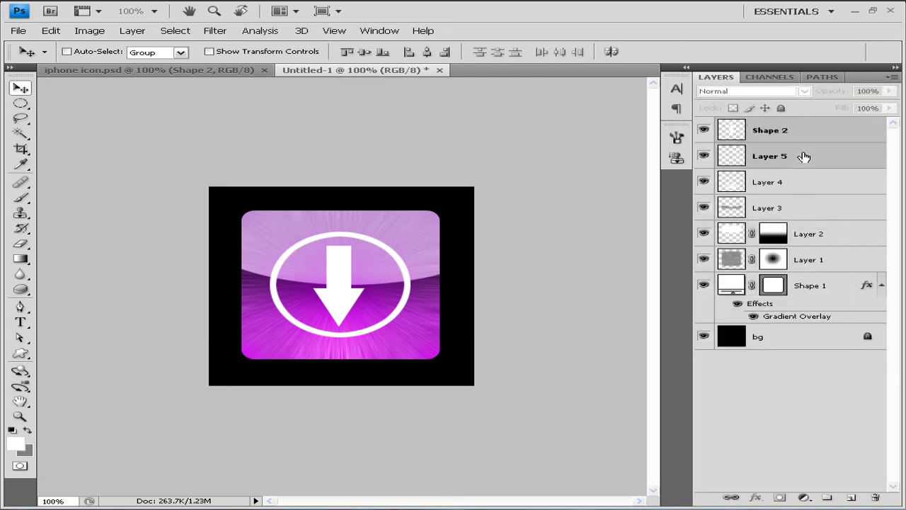
right_click(842, 156)
click(751, 392)
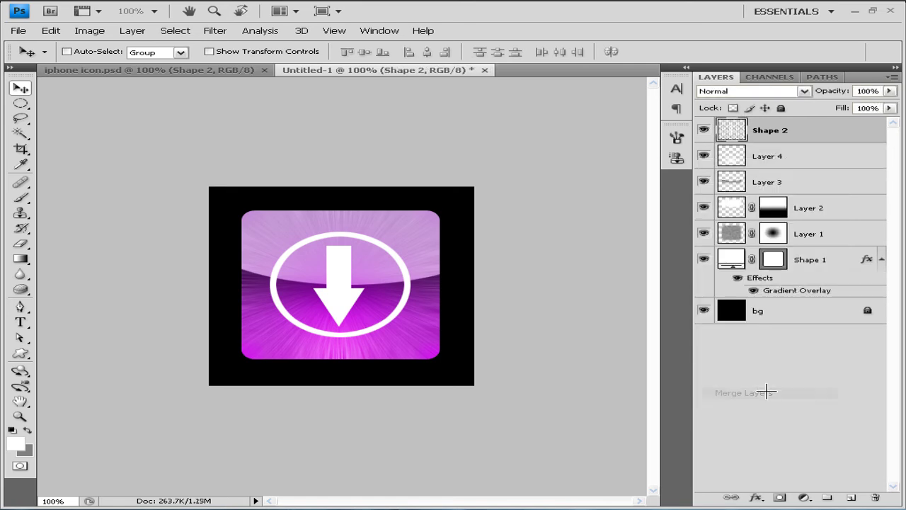
drag(384, 294, 376, 290)
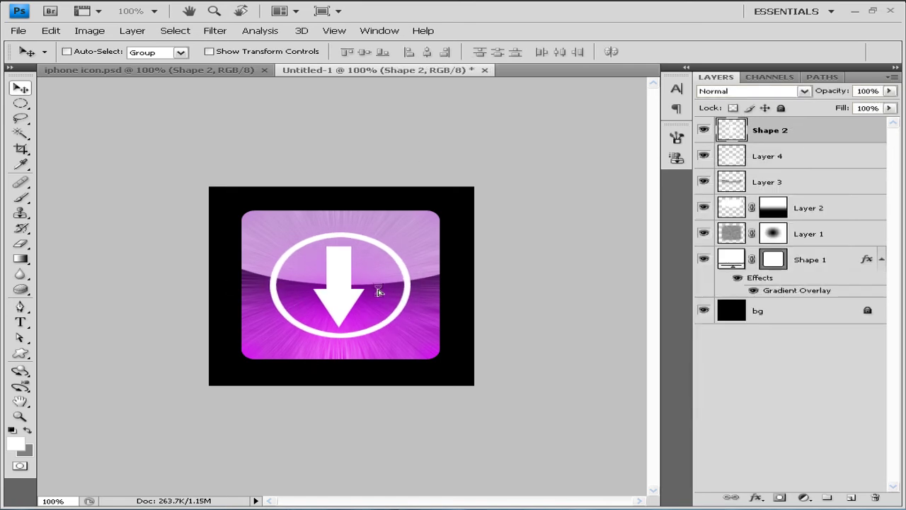
- Enable a Bevel and Emboss layer style with the Pillow Emboss style on the merged Shape 2 layer
double_click(854, 129)
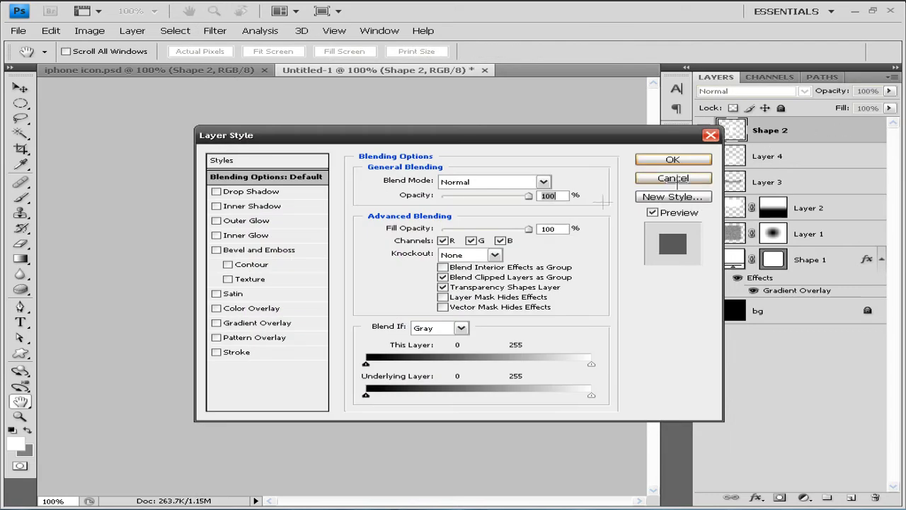
click(287, 249)
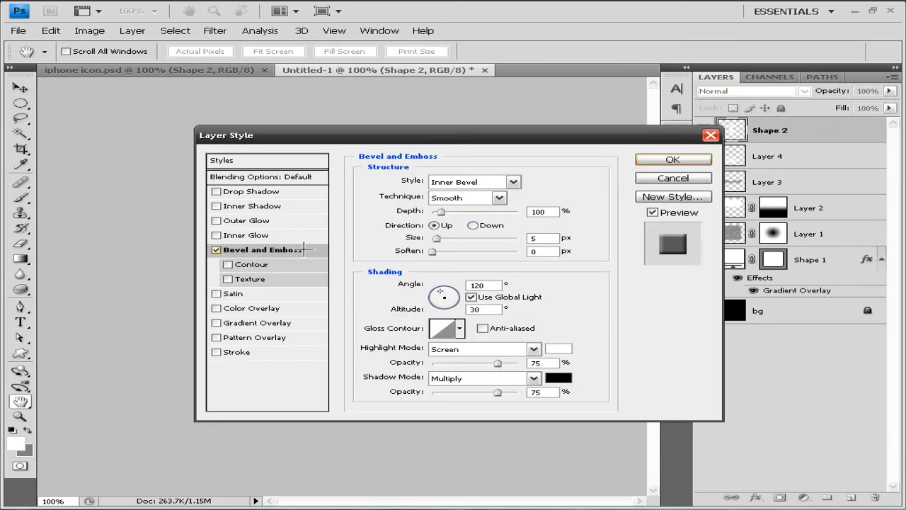
click(518, 178)
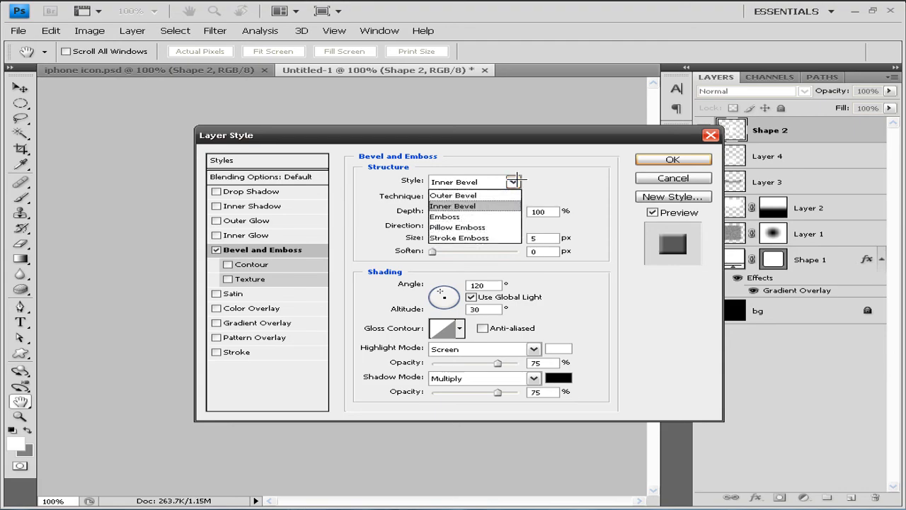
click(489, 228)
drag(495, 138, 727, 87)
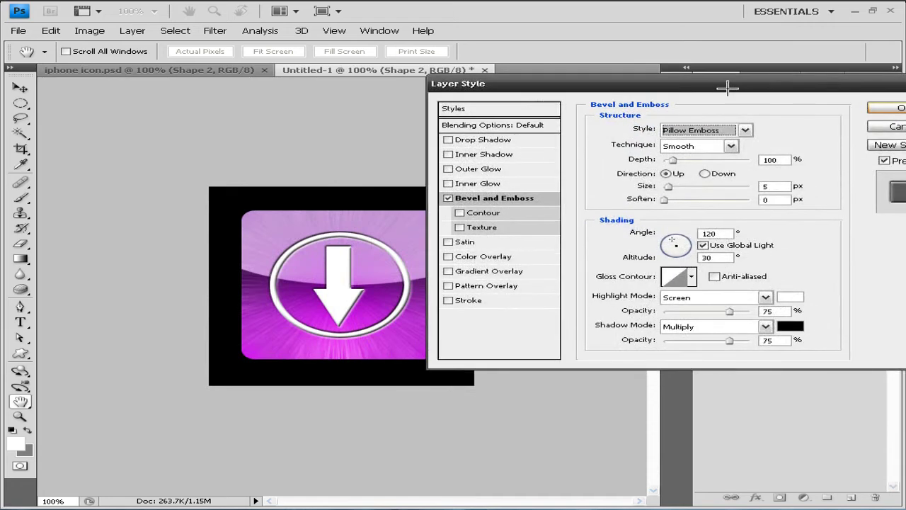
- Set the emboss to 195% depth, 2 px size, 7 px soften and 60% shadow opacity, and apply the layer style
drag(674, 160, 667, 187)
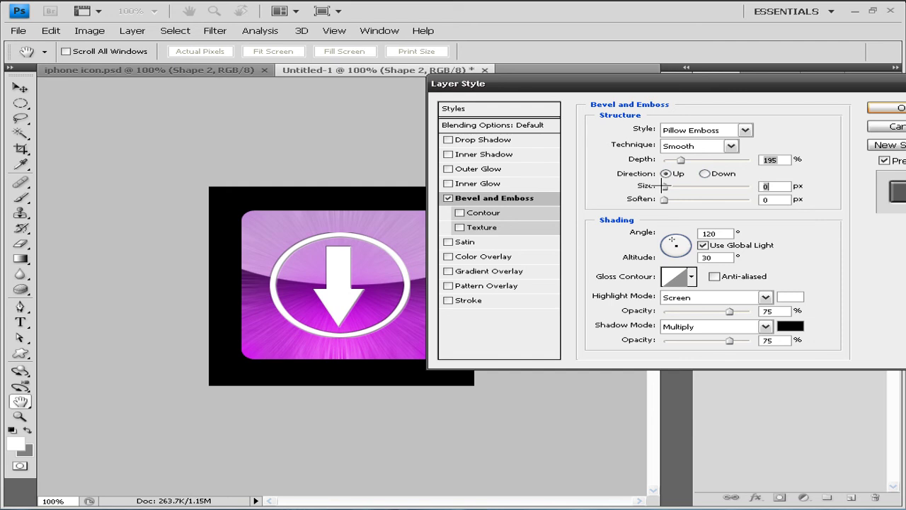
drag(664, 186, 703, 199)
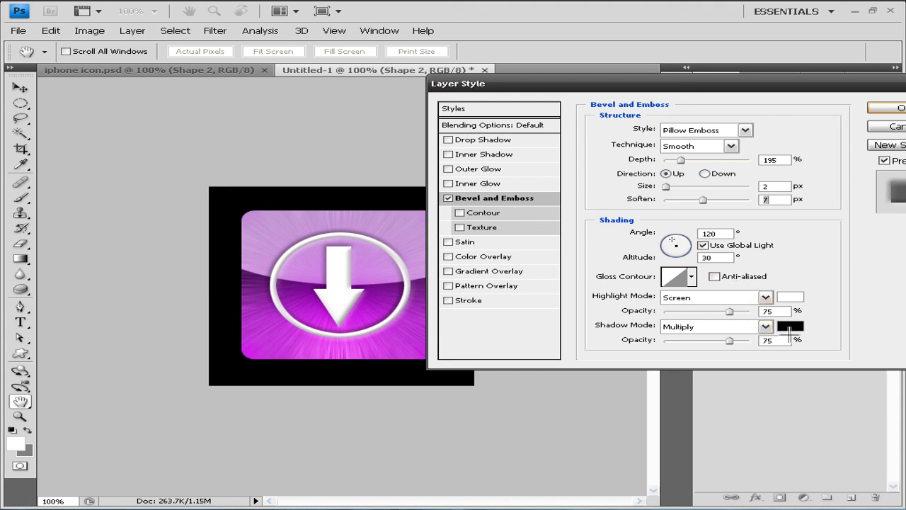
click(768, 340)
text(60)
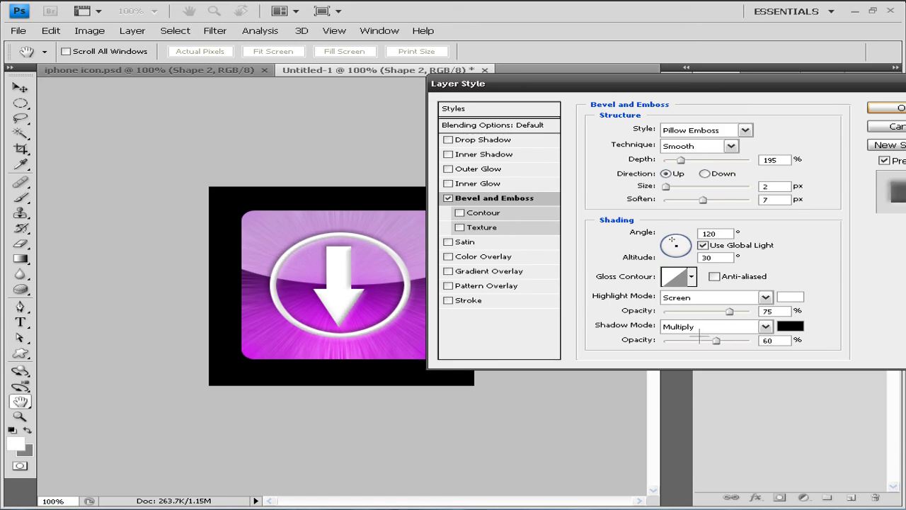
drag(668, 82, 664, 153)
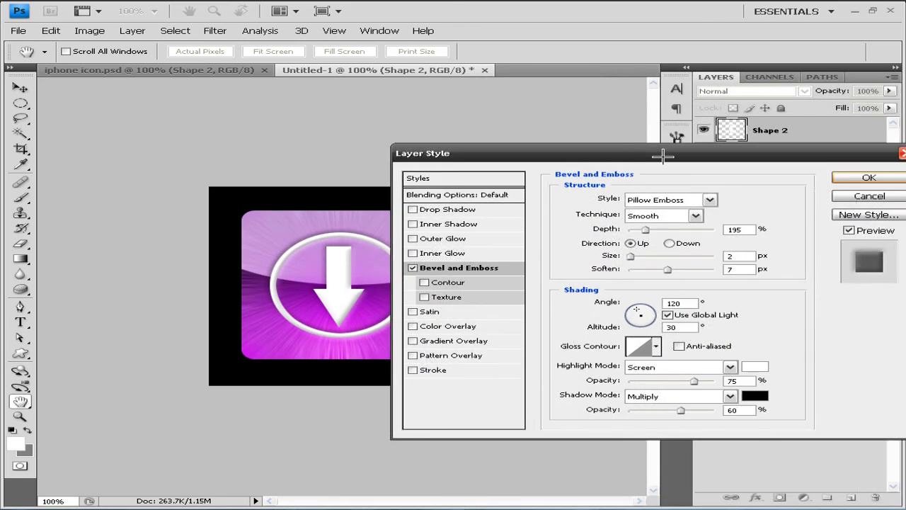
click(846, 176)
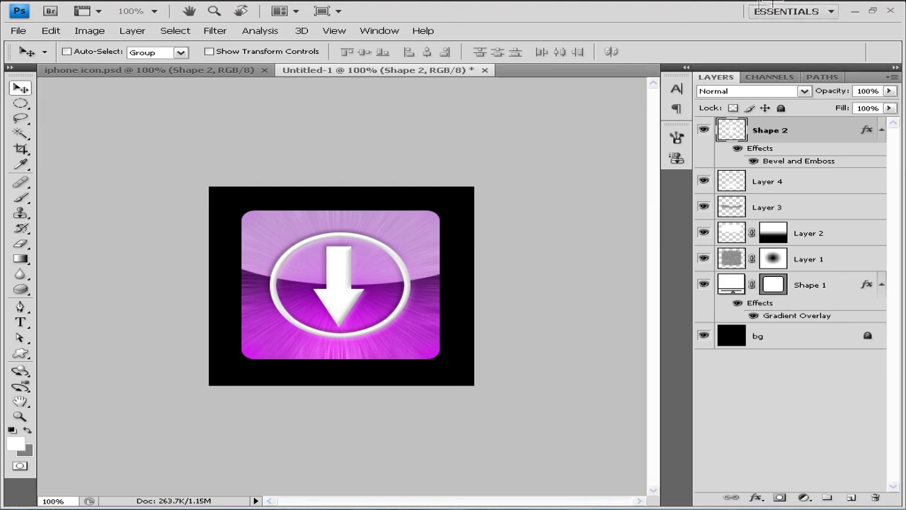
mouse_move(774, 6)
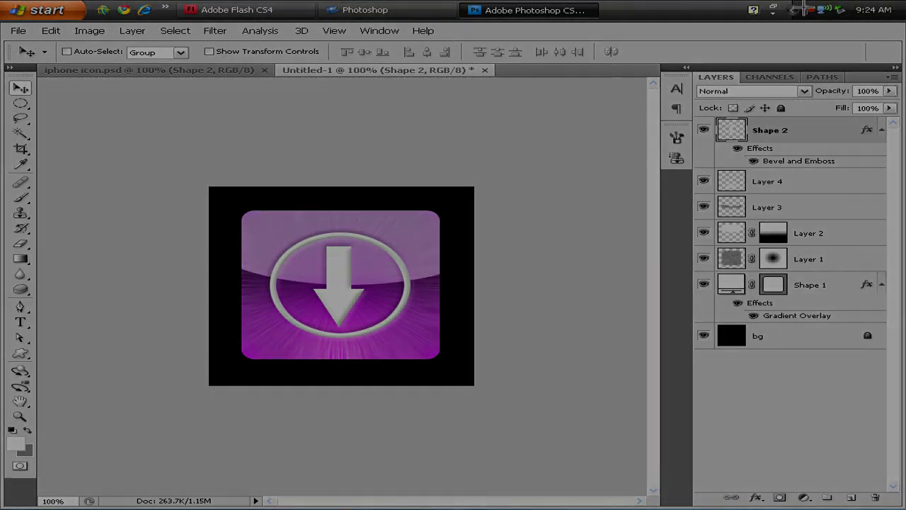